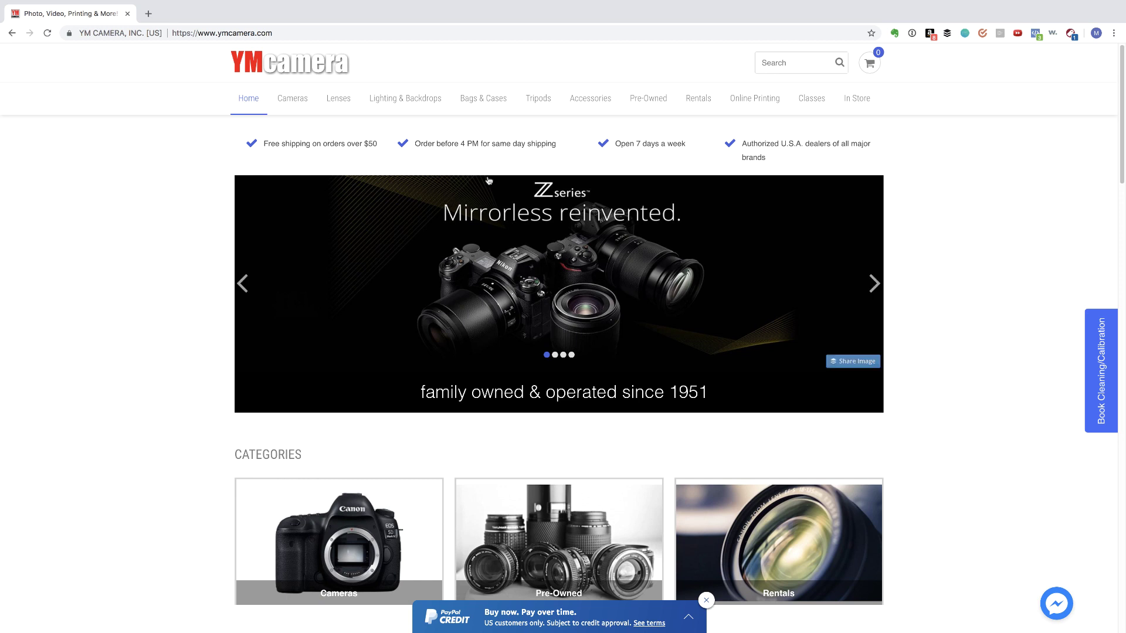
Step: Go to Pre-Owned > Used Cameras on the YM Camera site and scroll the listing
{"action": "mouse_move", "coordinate": [657, 118]}
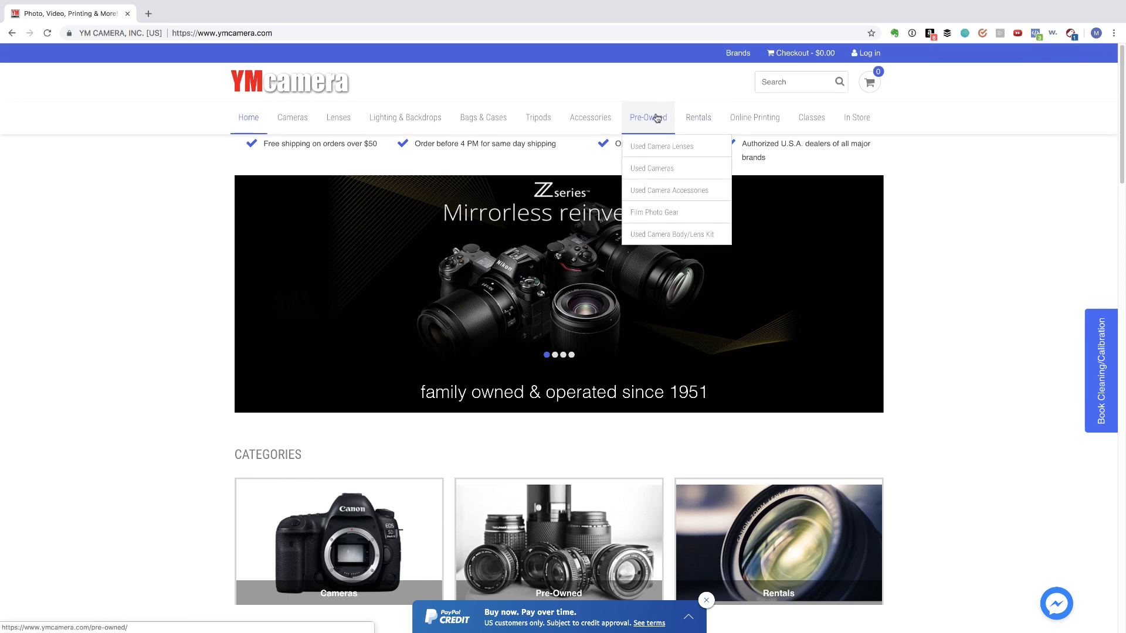
{"action": "left_click", "coordinate": [661, 168]}
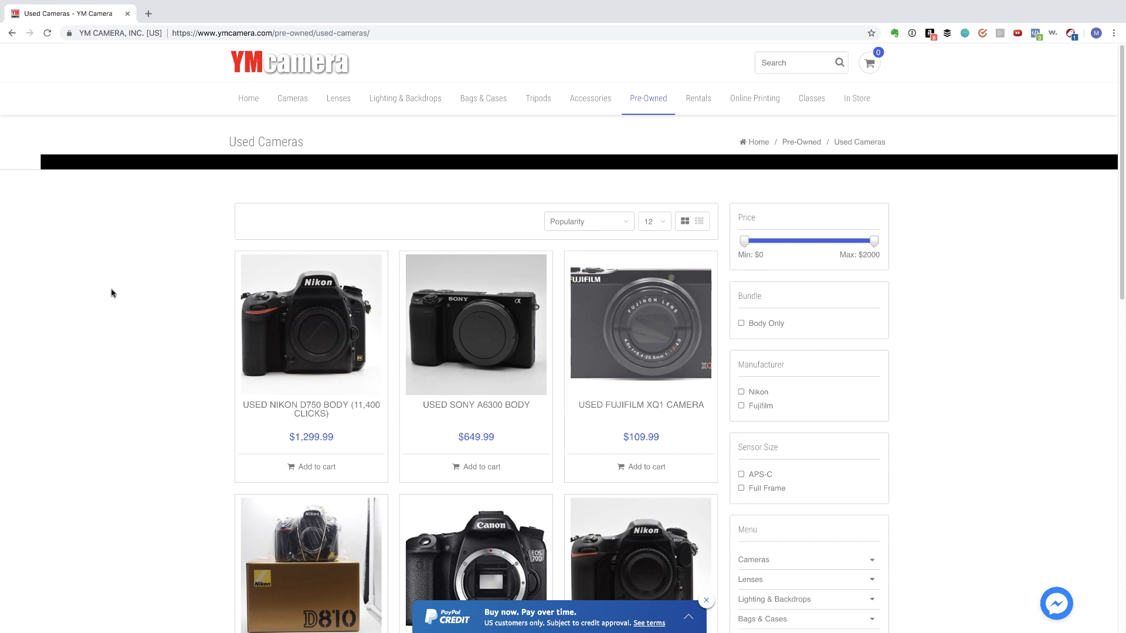
{"action": "scroll", "coordinate": [113, 293], "scroll_direction": "down", "scroll_amount": 4}
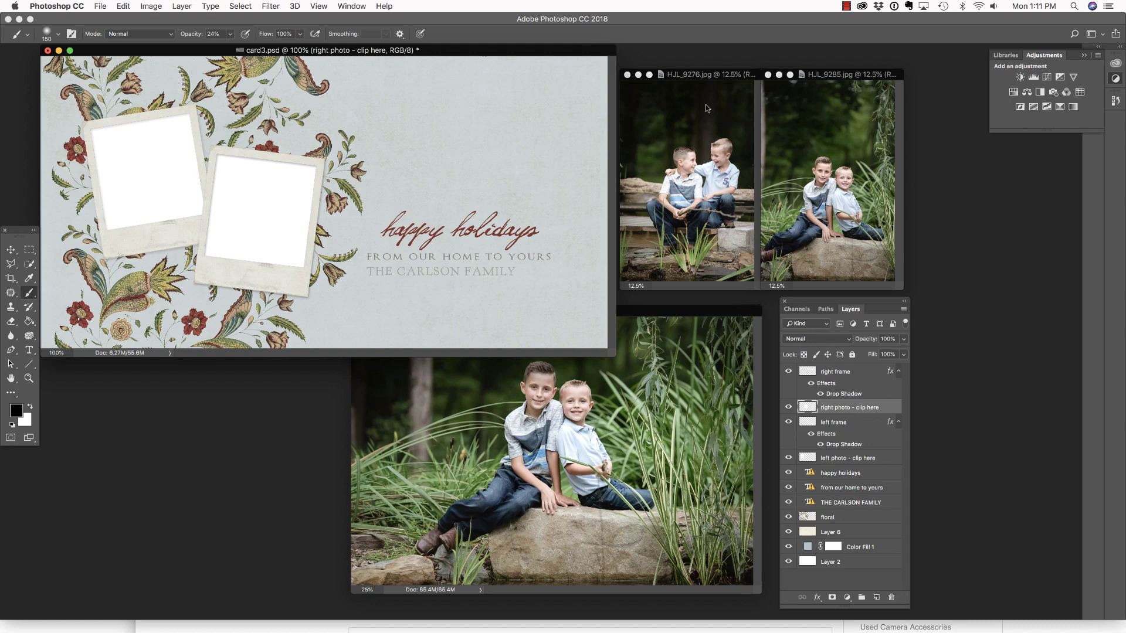
Step: Copy the HJL_9276 photo into card3 as a new layer and close its file
{"action": "left_click", "coordinate": [701, 77]}
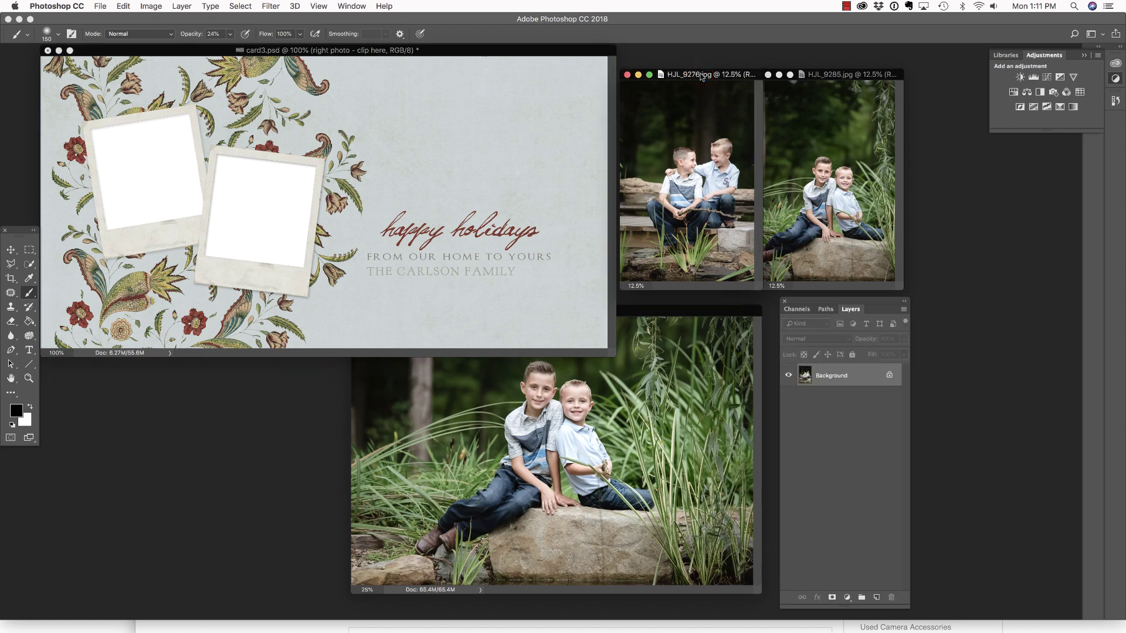
{"action": "key", "text": "v"}
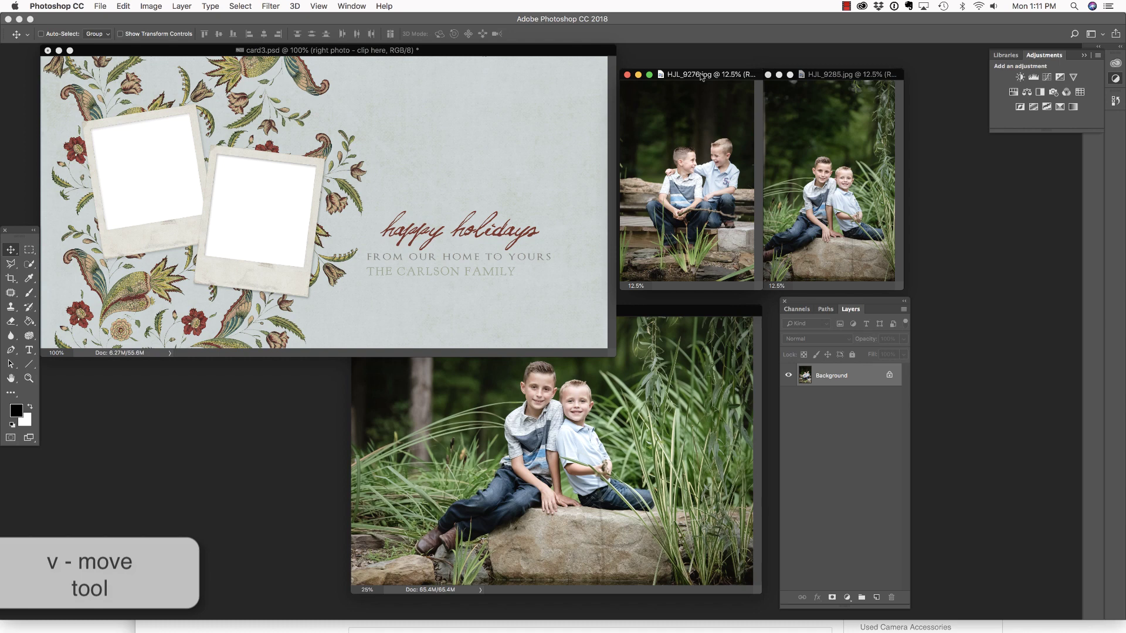
{"action": "left_click_drag", "start_coordinate": [704, 183], "coordinate": [457, 182]}
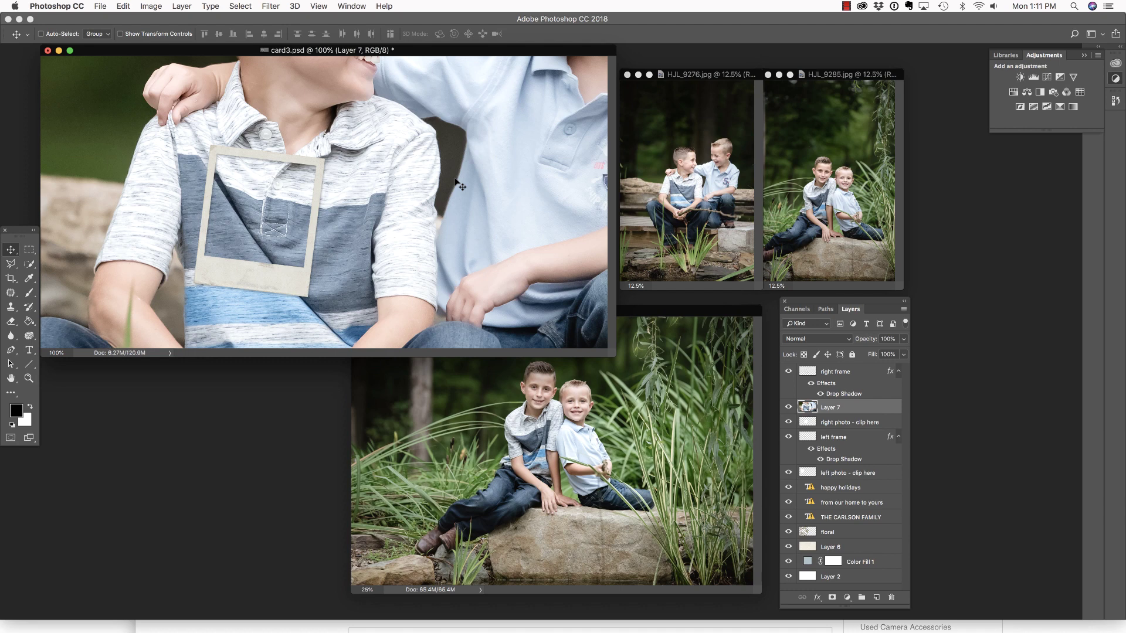
{"action": "left_click", "coordinate": [648, 180]}
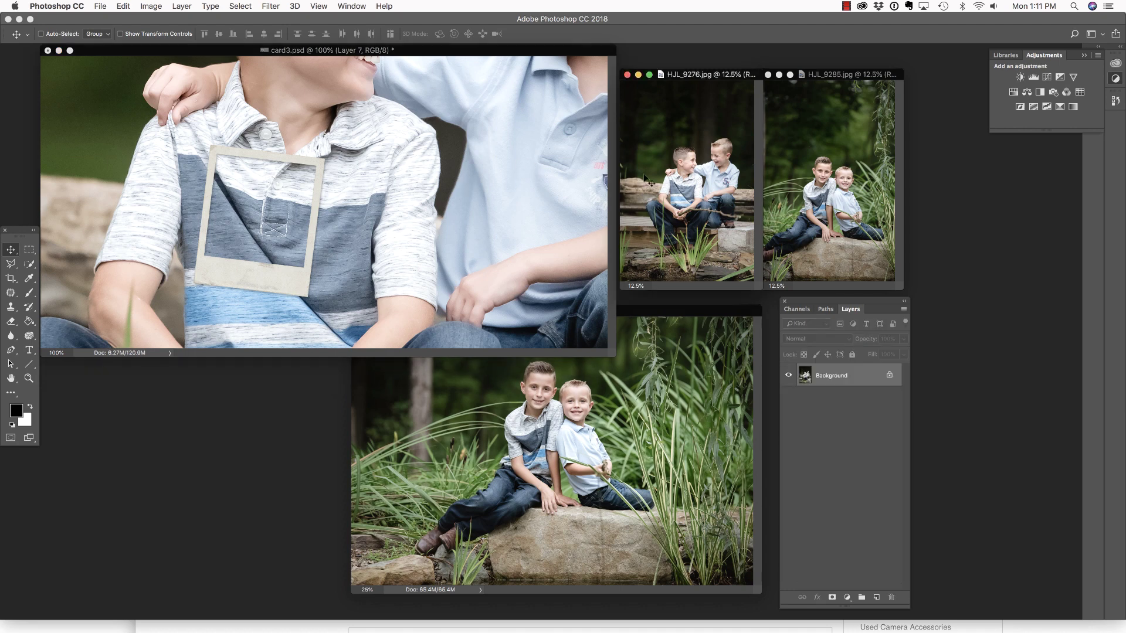
{"action": "left_click", "coordinate": [627, 75]}
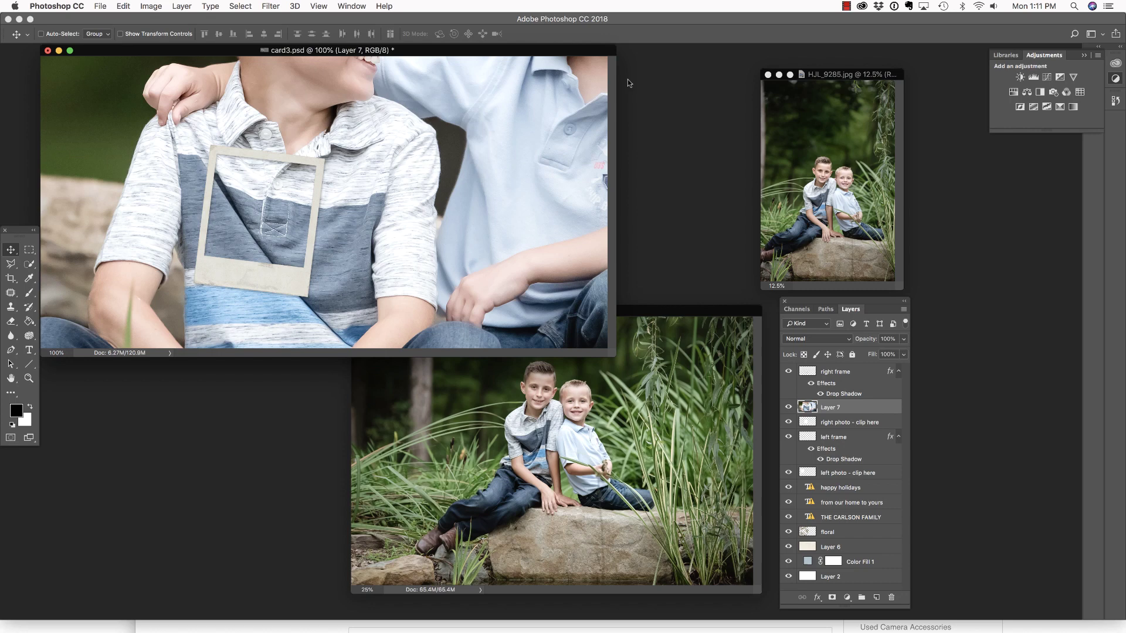
Step: Copy the HJL_9285 photo into the card as Layer 8 and close its file
{"action": "left_click", "coordinate": [835, 74]}
{"action": "left_click_drag", "start_coordinate": [836, 74], "coordinate": [739, 75]}
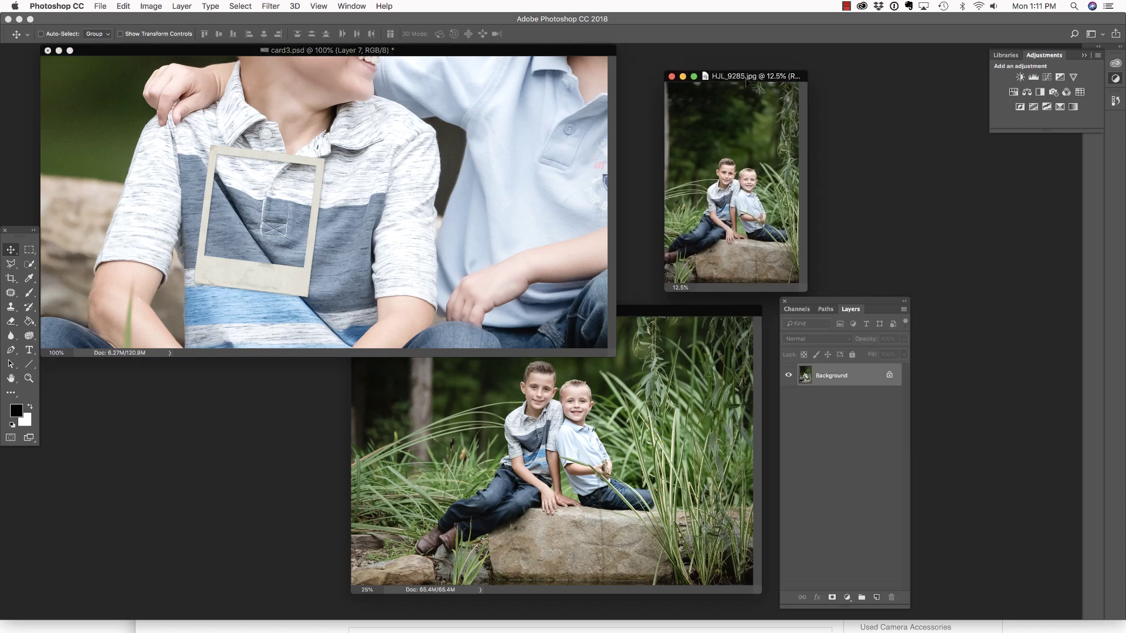
{"action": "left_click_drag", "start_coordinate": [732, 166], "coordinate": [455, 177]}
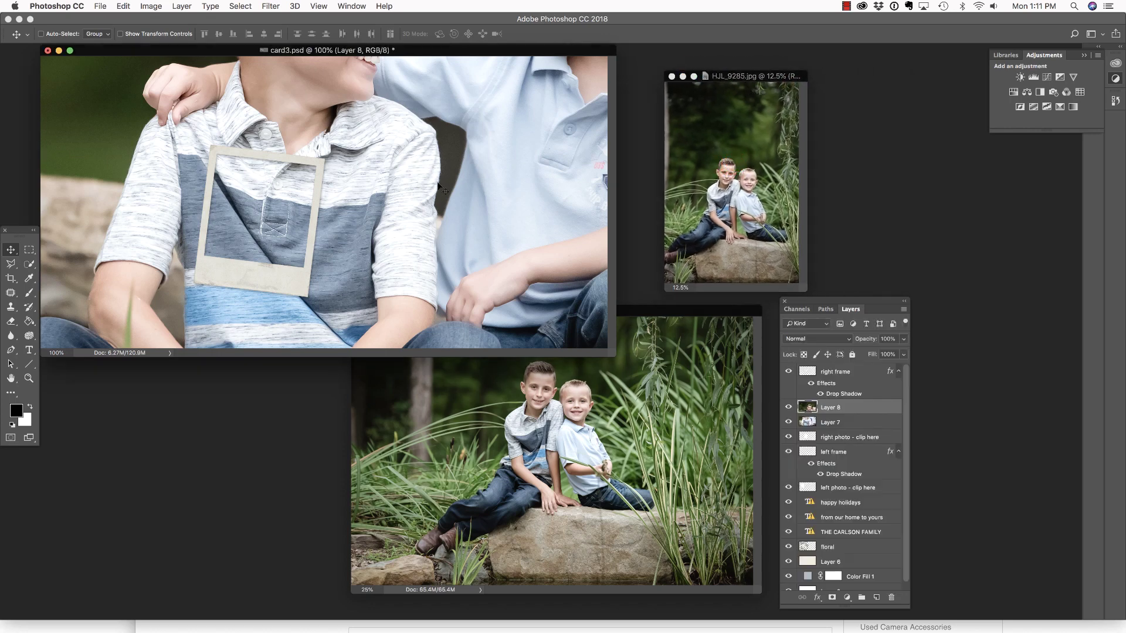
{"action": "left_click", "coordinate": [672, 77]}
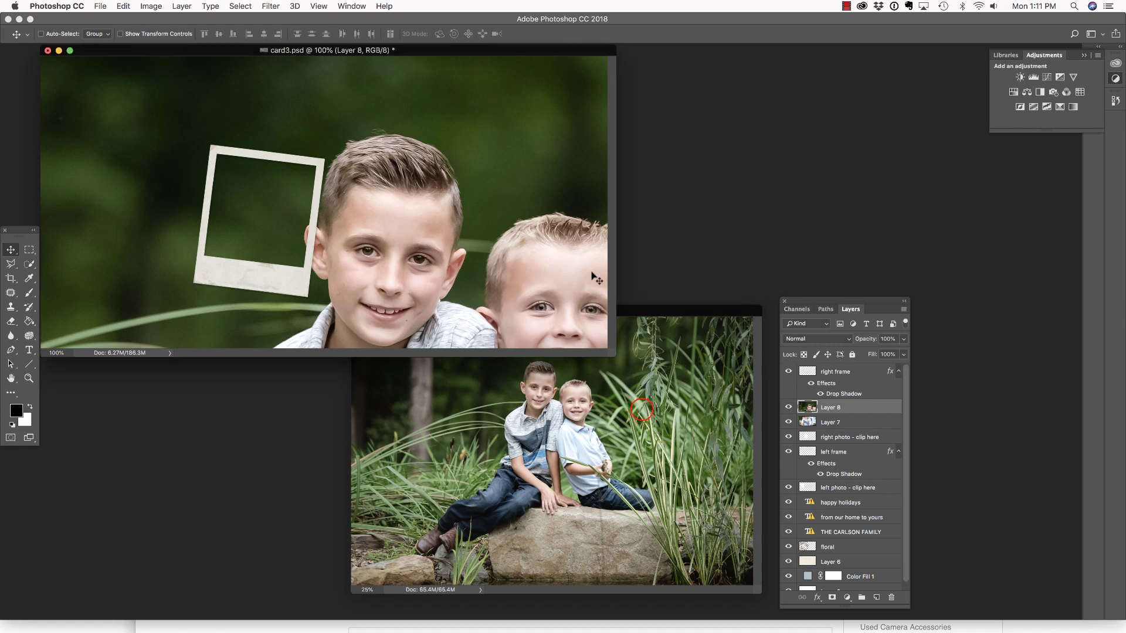
Step: Copy the HJL_9288 photo into the card as Layer 9 and close its file
{"action": "left_click", "coordinate": [642, 411]}
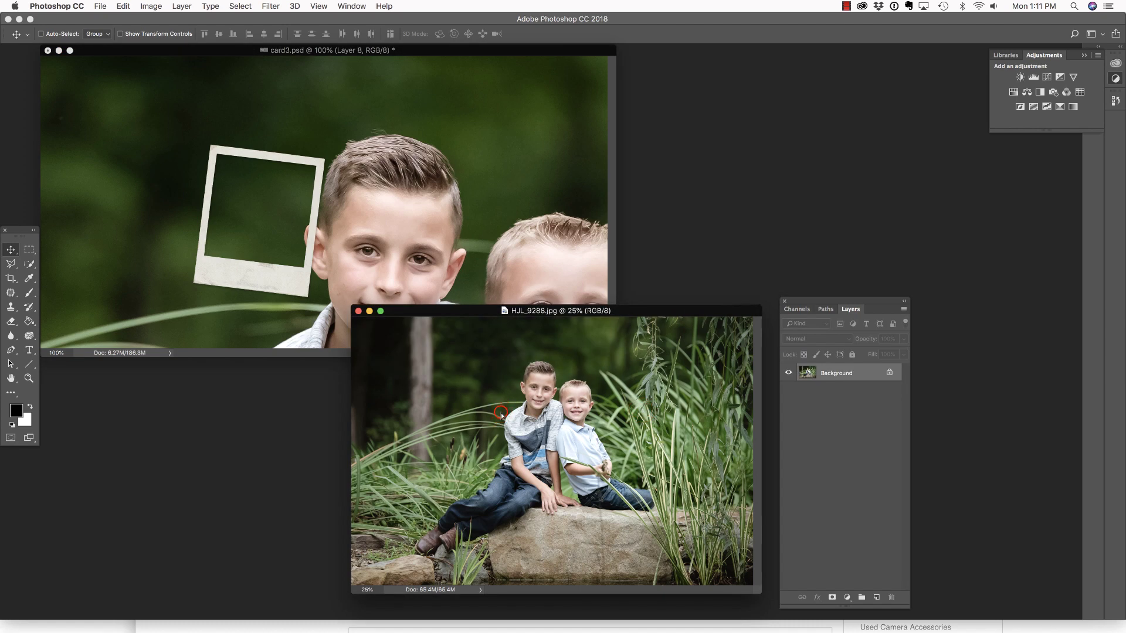
{"action": "left_click_drag", "start_coordinate": [378, 239], "coordinate": [378, 242]}
{"action": "left_click", "coordinate": [684, 312]}
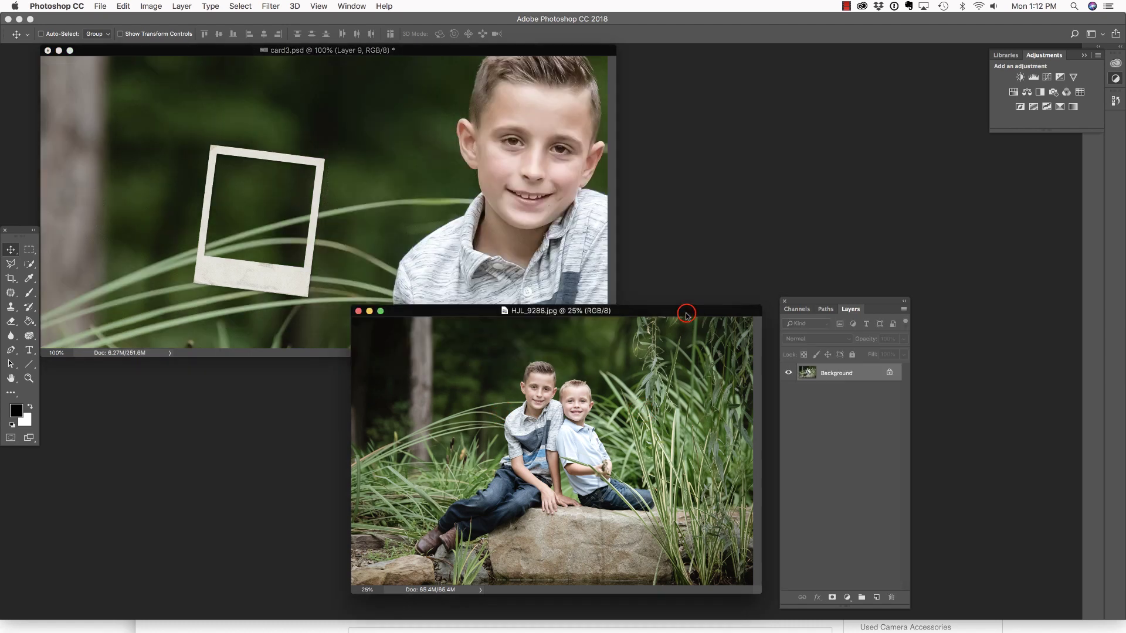
{"action": "left_click", "coordinate": [358, 311]}
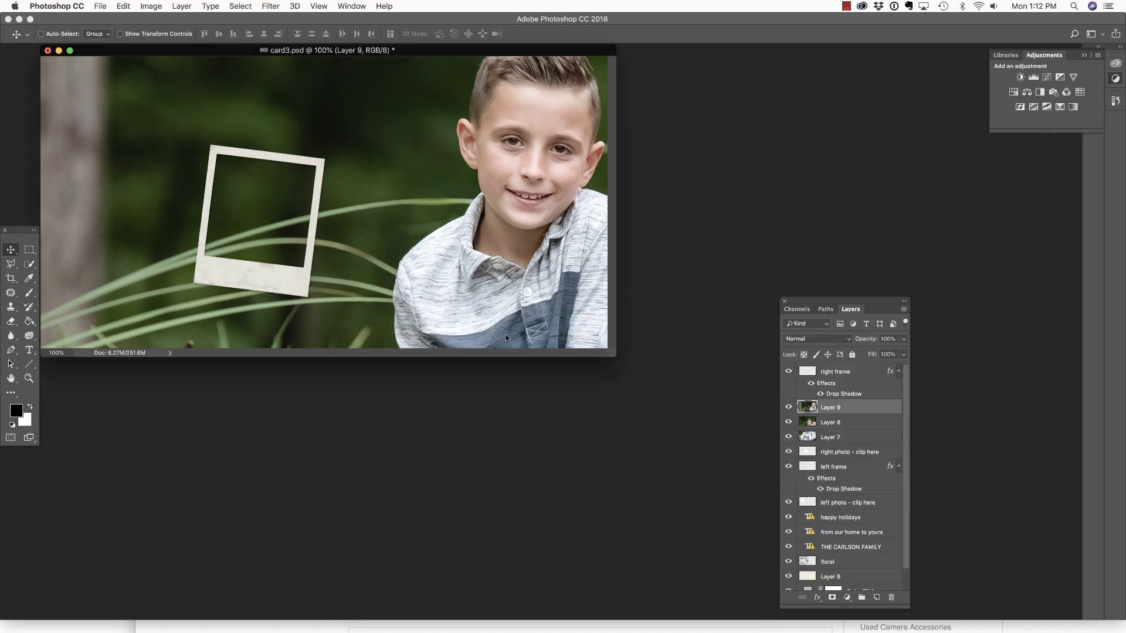
Step: In full-screen view, hide Layers 9, 8 and 7 to reveal the card template
{"action": "key", "text": "f"}
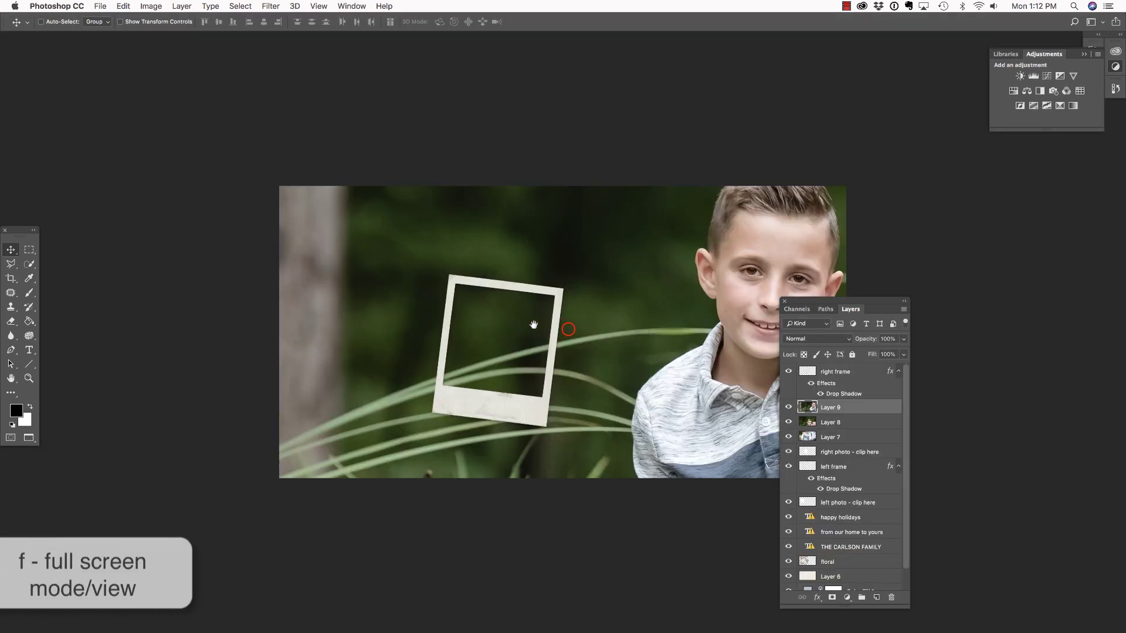
{"action": "left_click_drag", "start_coordinate": [536, 322], "coordinate": [401, 327]}
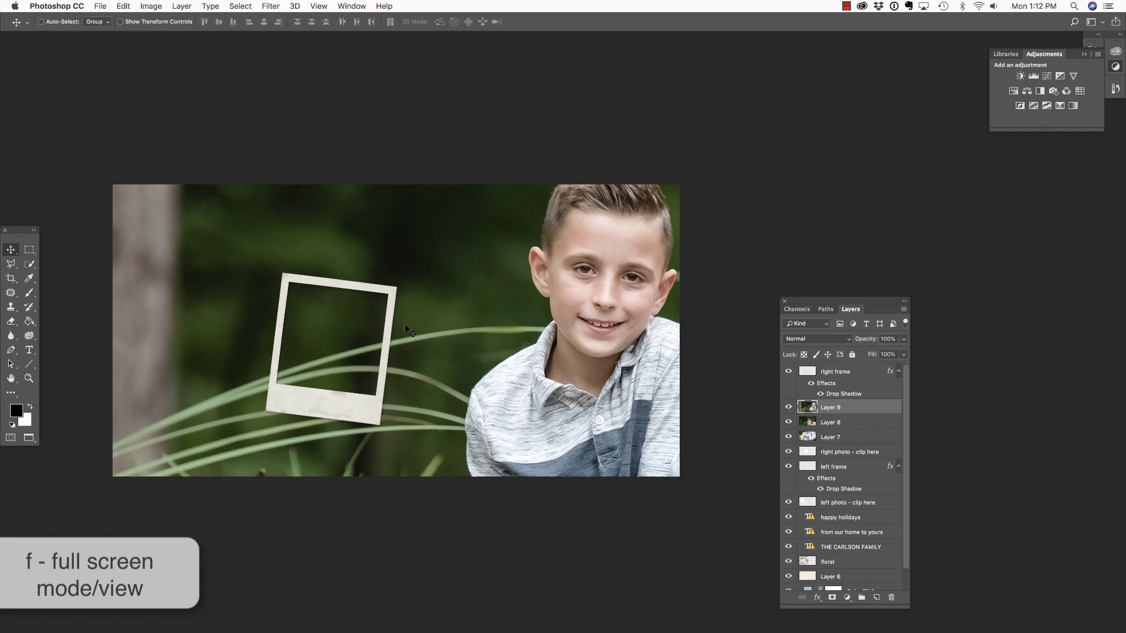
{"action": "left_click", "coordinate": [788, 407]}
{"action": "left_click", "coordinate": [788, 422]}
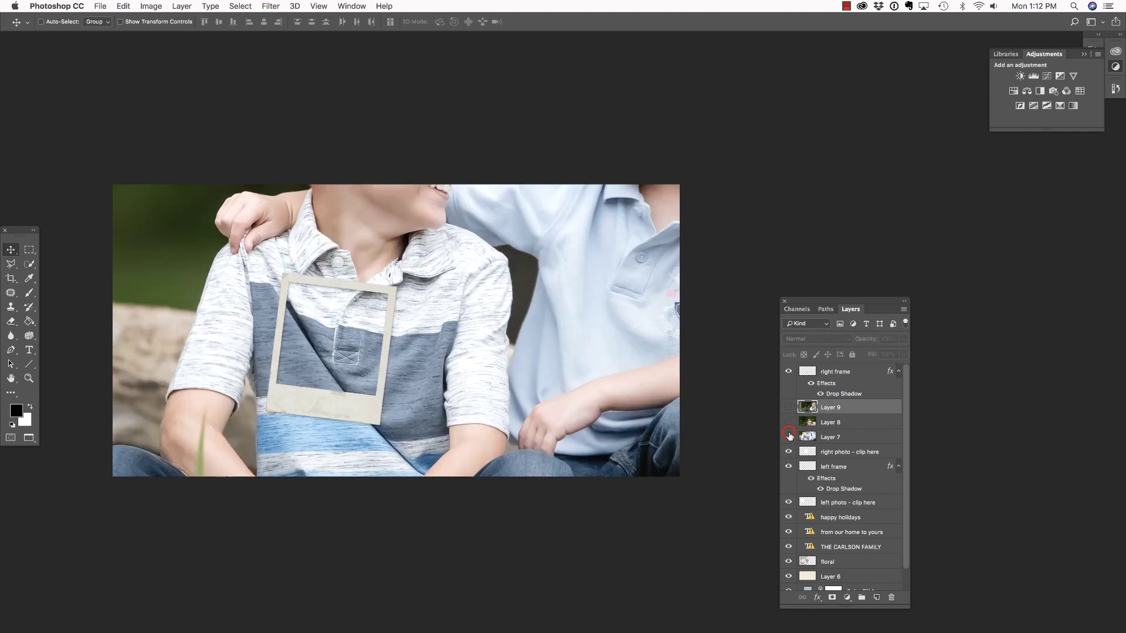
{"action": "left_click", "coordinate": [789, 436]}
Step: Move Layer 7 directly above 'left photo - clip here' in the Layers panel
{"action": "scroll", "coordinate": [841, 439], "scroll_direction": "down", "scroll_amount": 2}
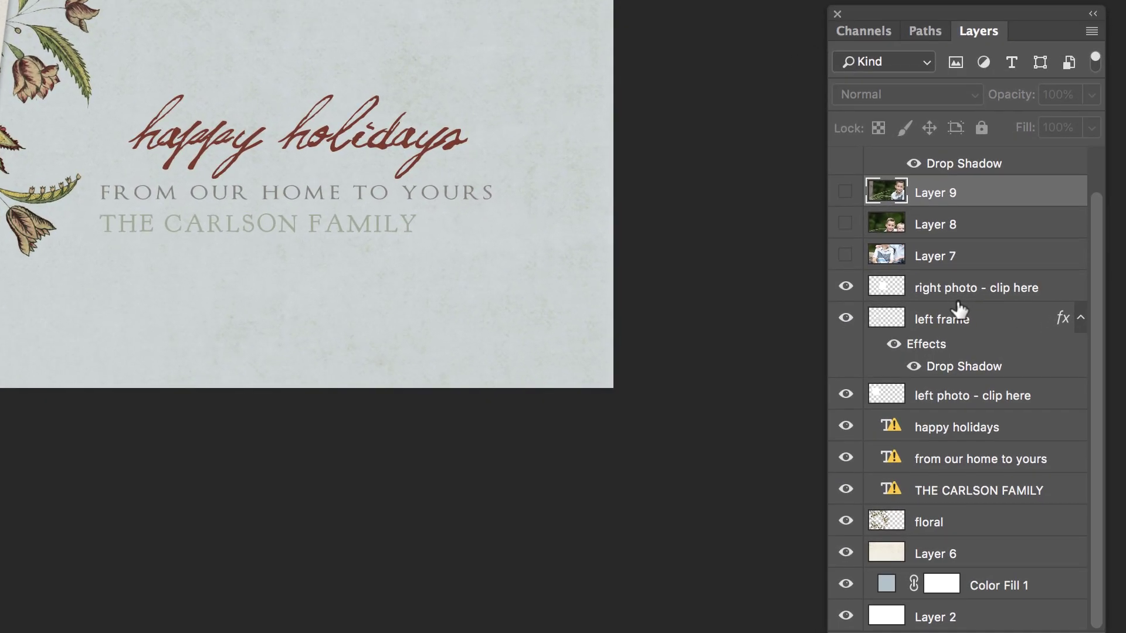
{"action": "left_click", "coordinate": [956, 255]}
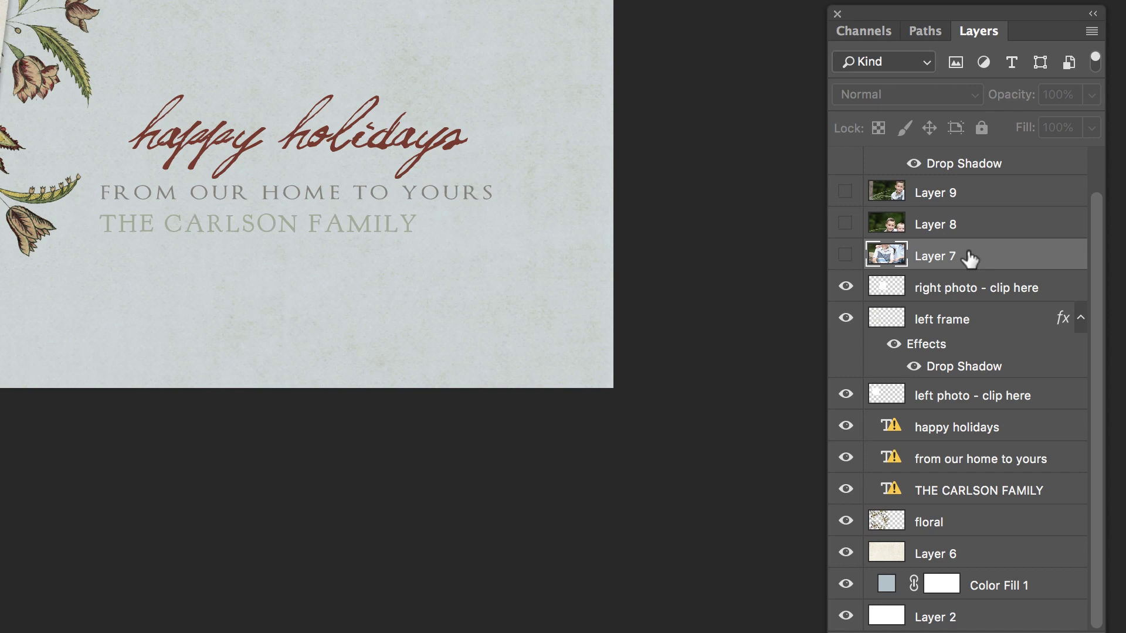
{"action": "left_click_drag", "start_coordinate": [969, 258], "coordinate": [950, 369]}
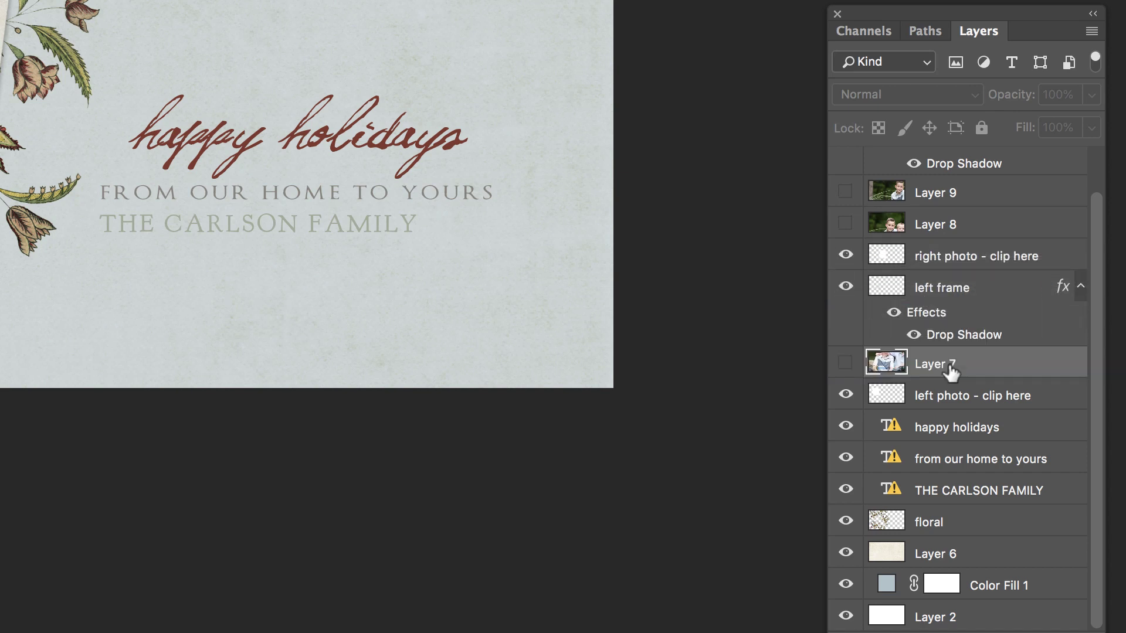
Step: Make Layer 7 visible again and clip it to 'left photo - clip here'
{"action": "left_click", "coordinate": [844, 365]}
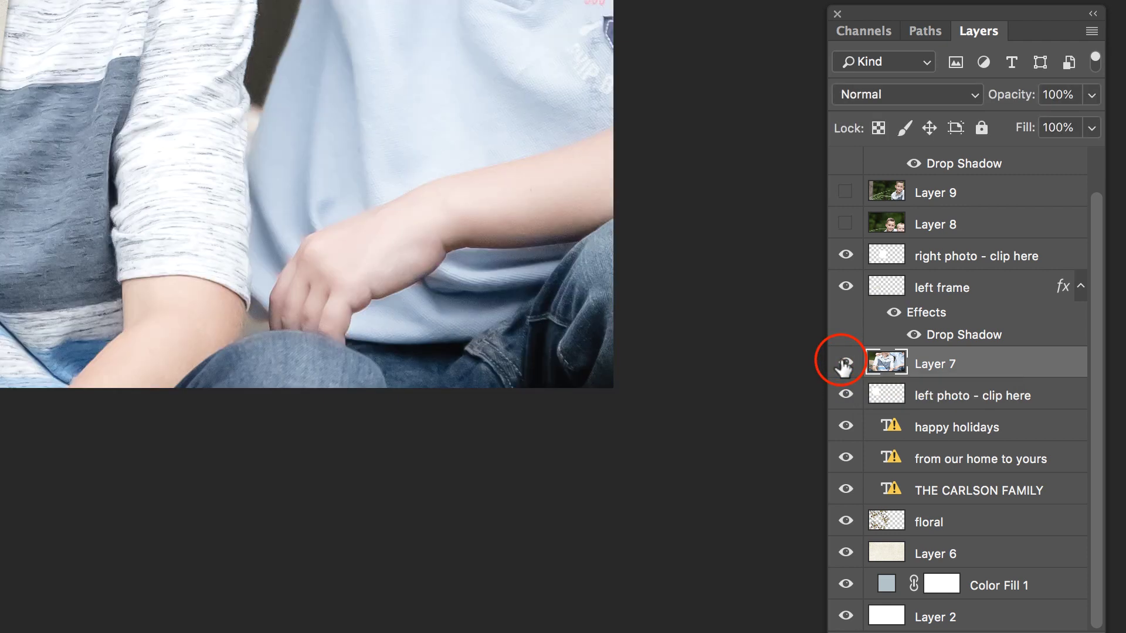
{"action": "left_click", "coordinate": [978, 368], "text": "alt"}
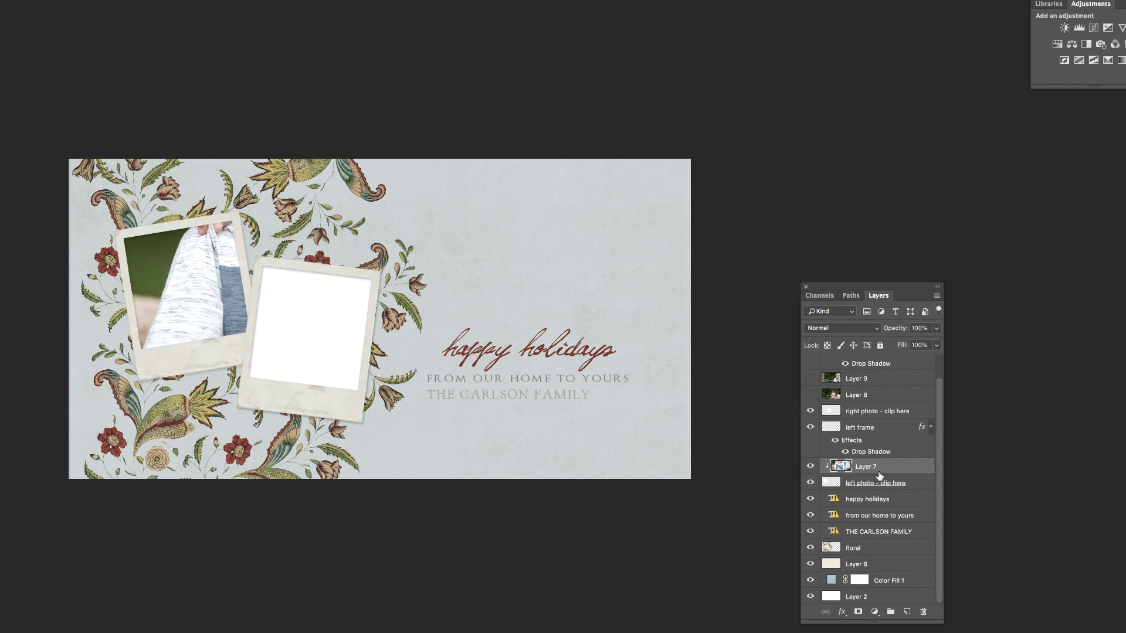
Step: Start Free Transform on Layer 7 and move the photo up toward the left frame
{"action": "left_click_drag", "start_coordinate": [906, 288], "coordinate": [837, 237]}
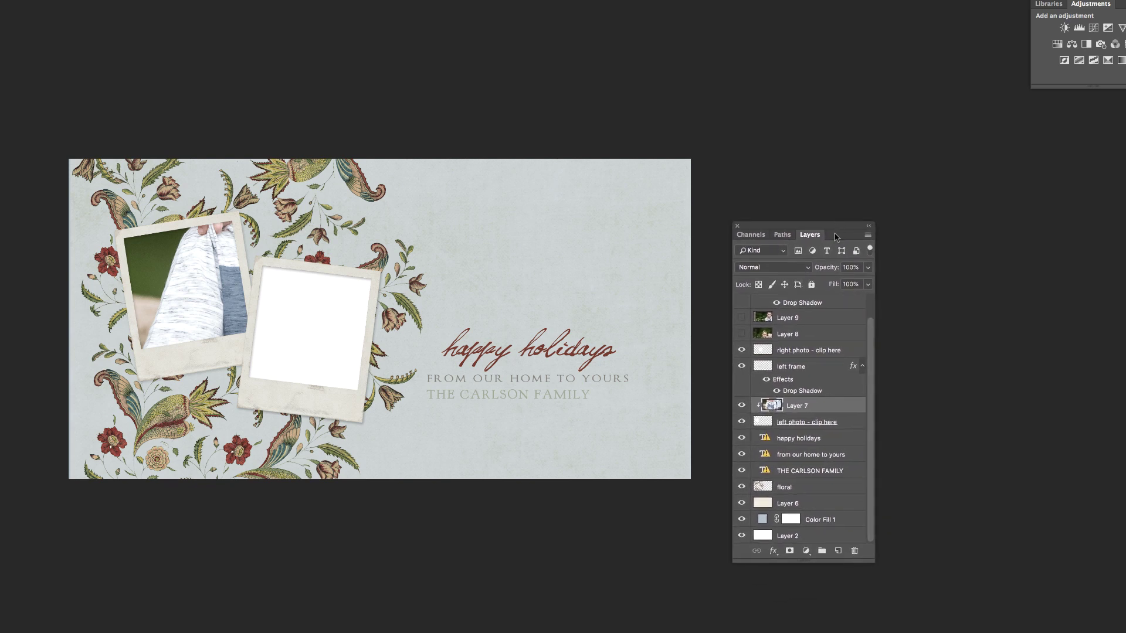
{"action": "key", "text": "super+t"}
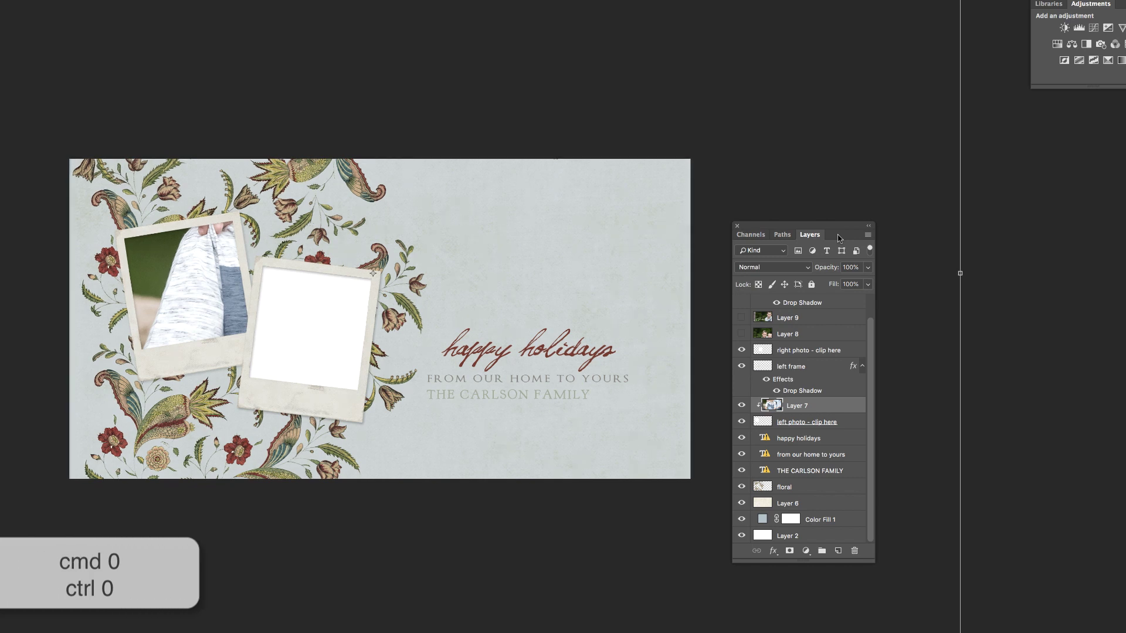
{"action": "key", "text": "super+0"}
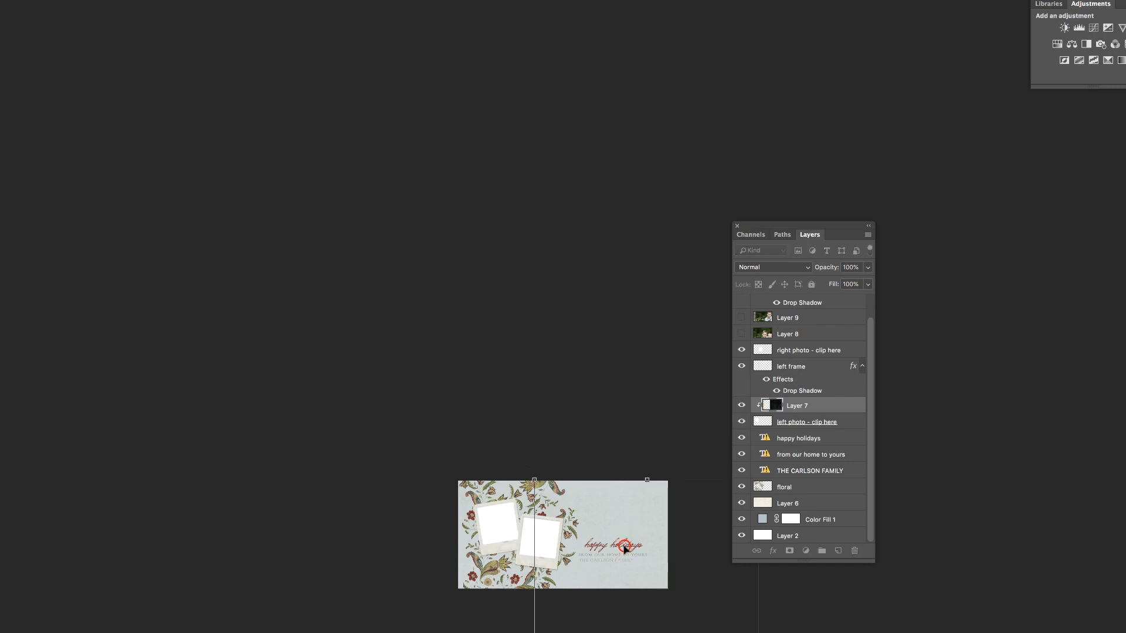
{"action": "left_click_drag", "start_coordinate": [623, 546], "coordinate": [465, 432]}
{"action": "left_click", "coordinate": [656, 517]}
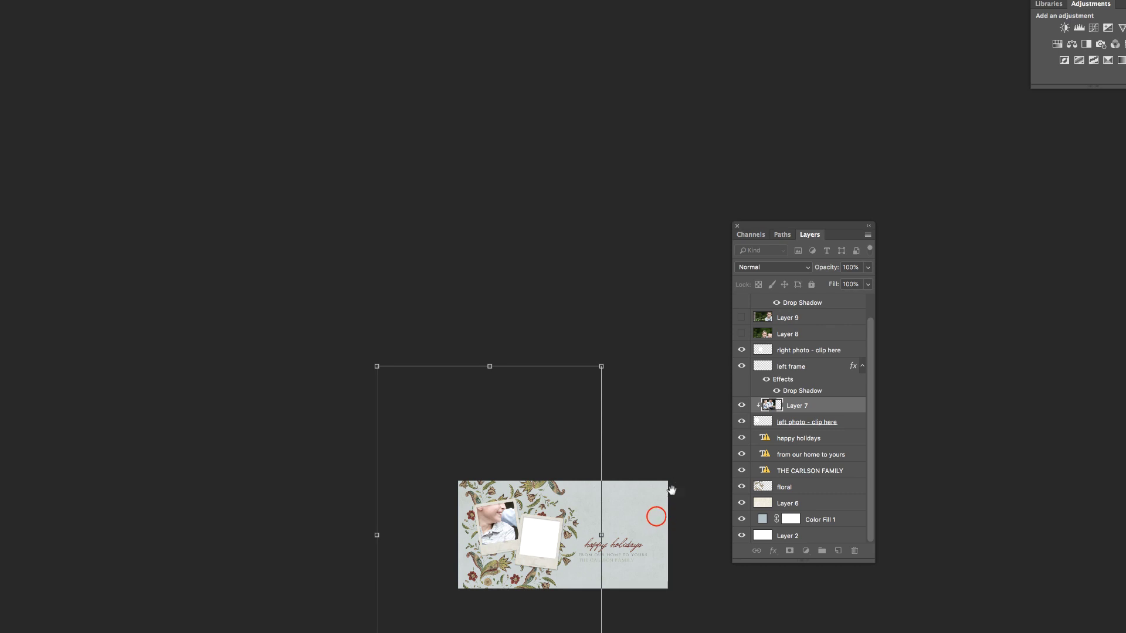
{"action": "left_click_drag", "start_coordinate": [657, 516], "coordinate": [539, 254]}
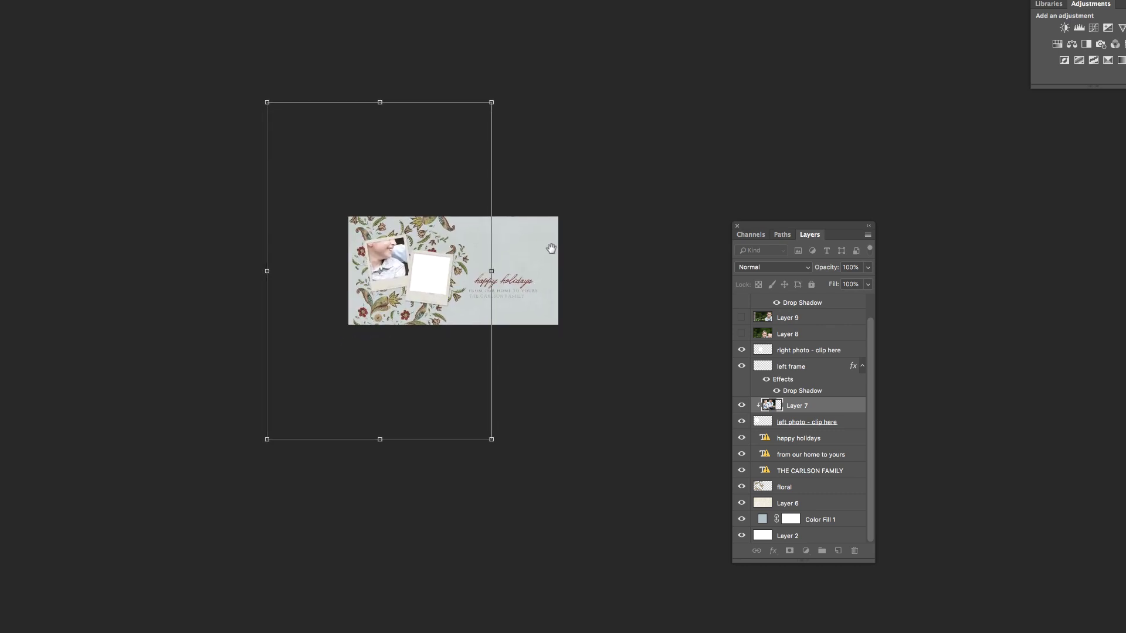
{"action": "left_click_drag", "start_coordinate": [551, 249], "coordinate": [557, 250]}
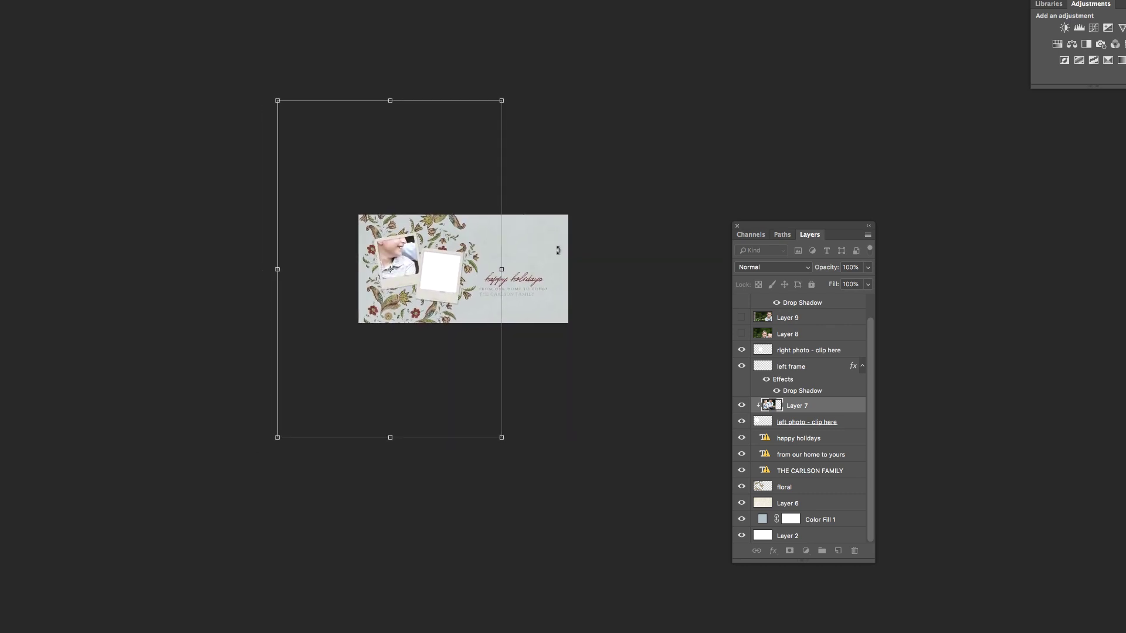
{"action": "key", "text": "ctrl+plus"}
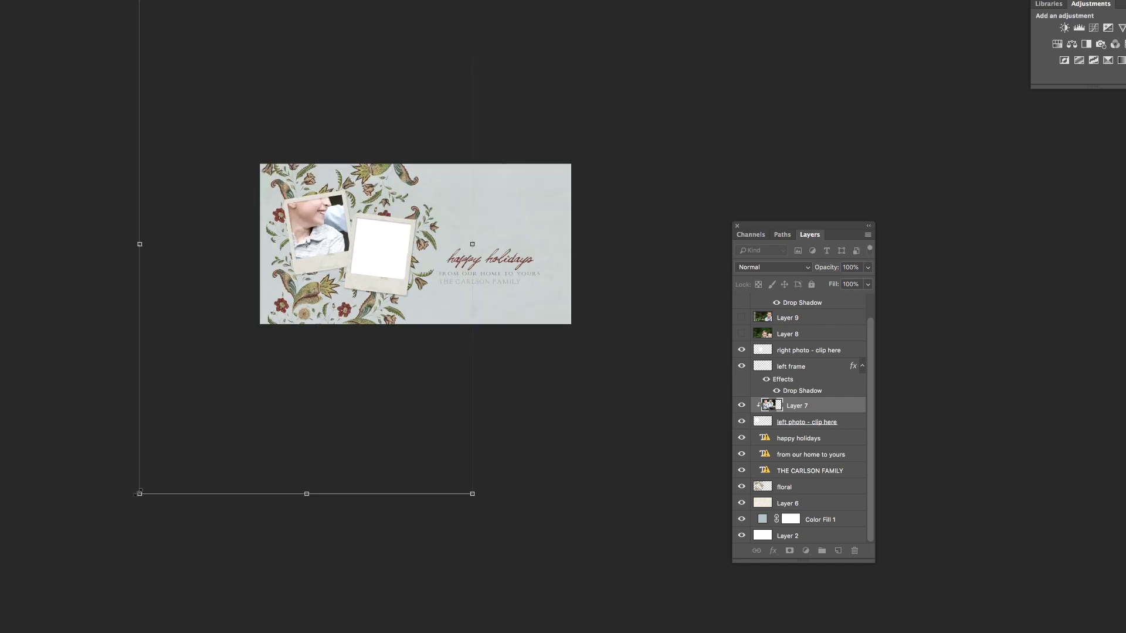
Step: Shrink the Layer 7 photo proportionally to about 6 in tall and position it in the left frame
{"action": "left_click_drag", "start_coordinate": [139, 493], "coordinate": [366, 230]}
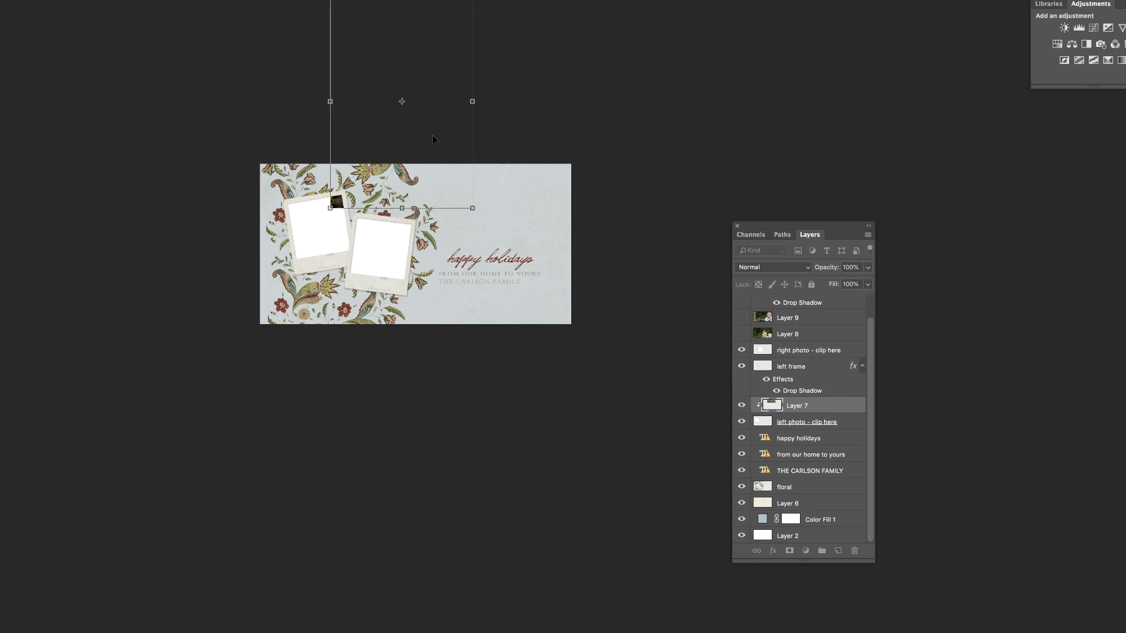
{"action": "left_click_drag", "start_coordinate": [436, 140], "coordinate": [401, 150]}
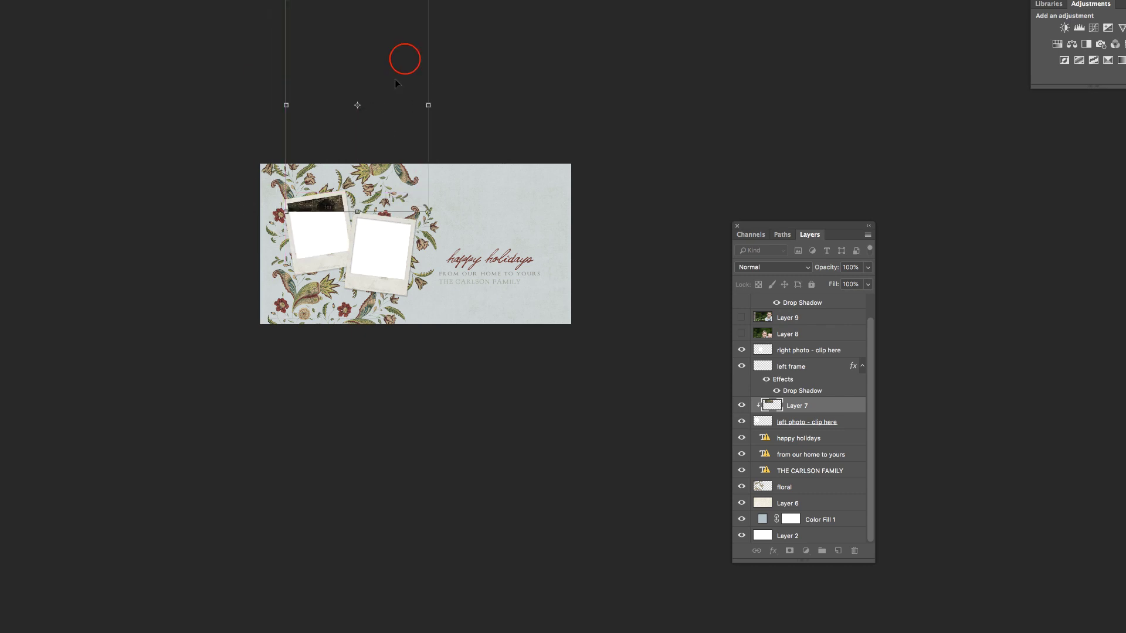
{"action": "left_click_drag", "start_coordinate": [395, 80], "coordinate": [347, 192]}
{"action": "left_click_drag", "start_coordinate": [370, 126], "coordinate": [341, 197]}
Step: Tilt the photo about -7.8° to match the left frame and apply the transform
{"action": "key", "text": "ctrl+plus"}
{"action": "key", "text": "ctrl+plus"}
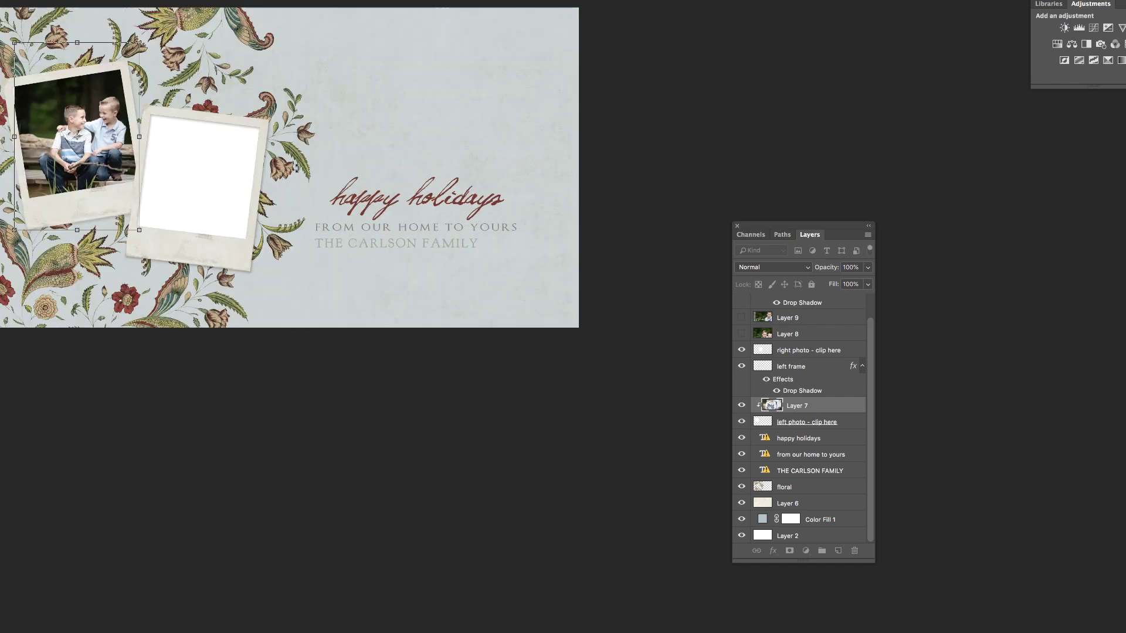
{"action": "left_click_drag", "start_coordinate": [246, 121], "coordinate": [448, 320]}
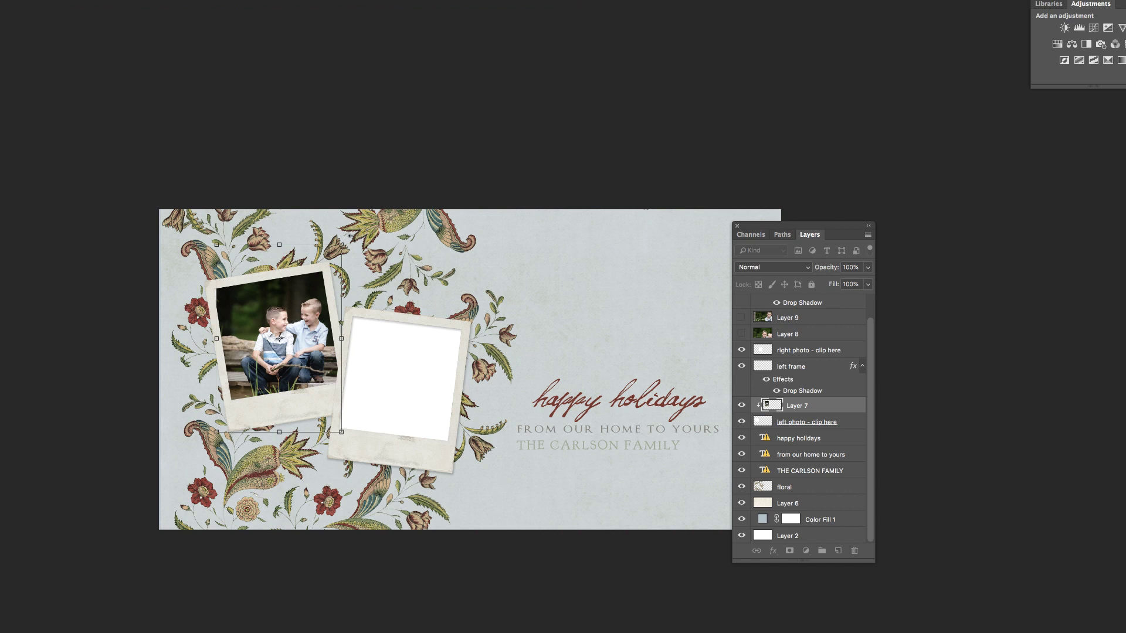
{"action": "left_click_drag", "start_coordinate": [351, 238], "coordinate": [337, 230]}
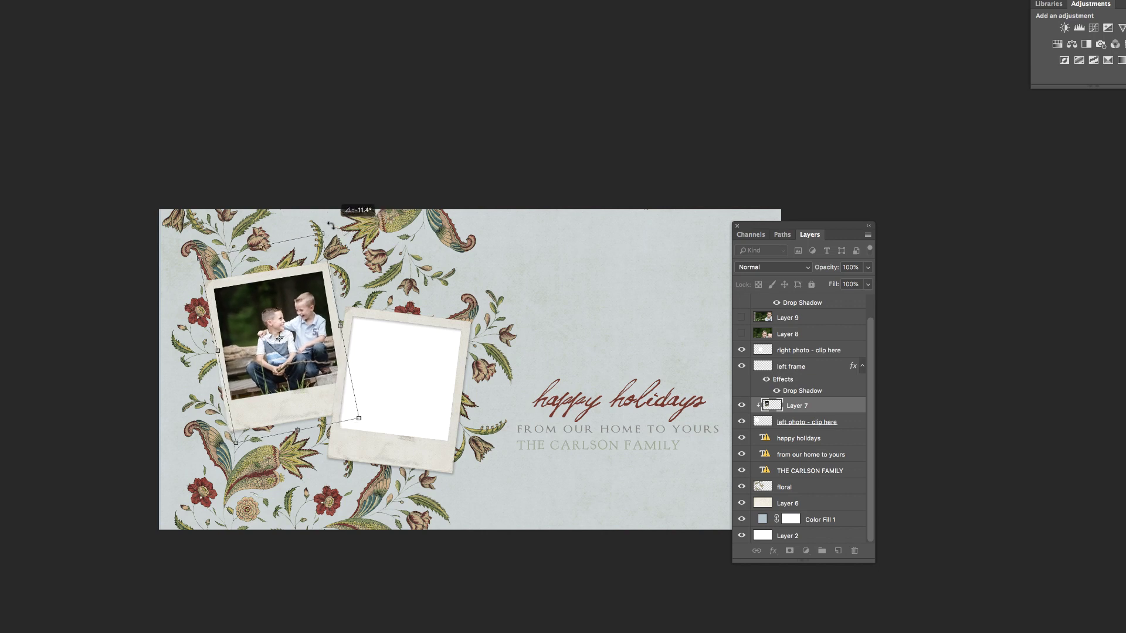
{"action": "mouse_move", "coordinate": [306, 305]}
{"action": "left_mouse_down"}
{"action": "mouse_move", "coordinate": [290, 295]}
{"action": "mouse_move", "coordinate": [305, 302]}
{"action": "left_mouse_up"}
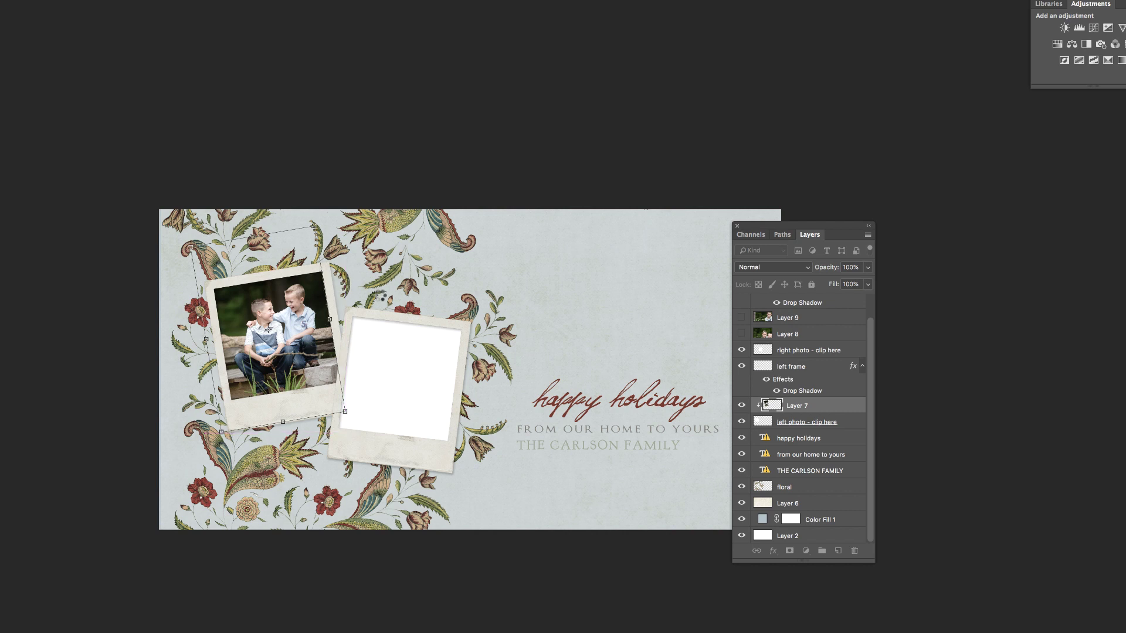
{"action": "key", "text": "Return"}
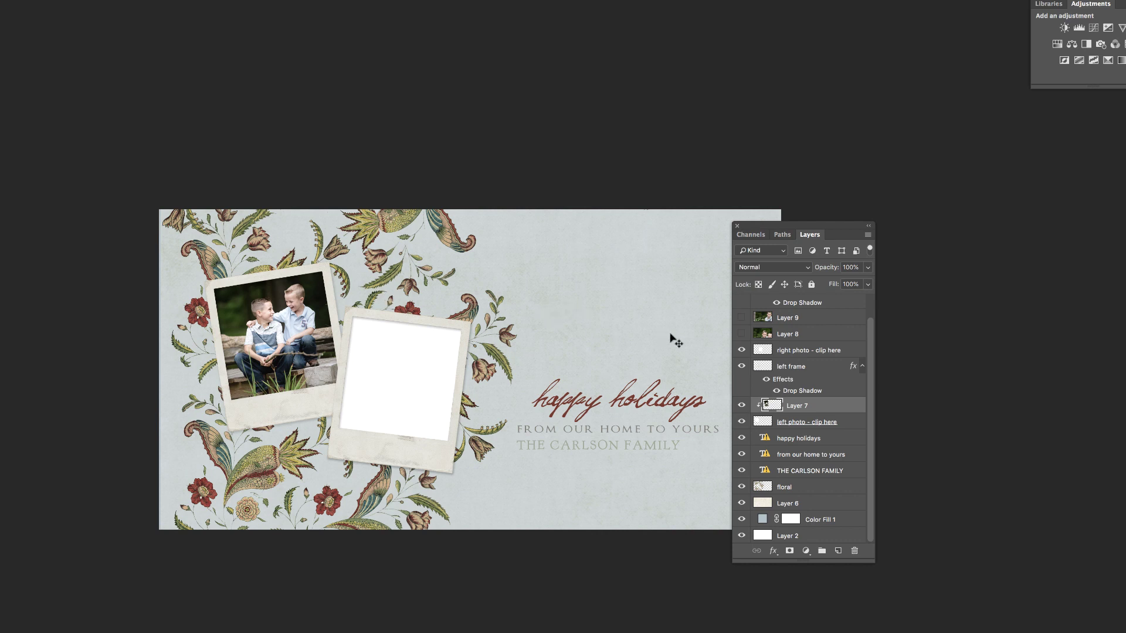
Step: Select and show Layer 8, then clip it to 'right photo - clip here'
{"action": "left_click", "coordinate": [744, 335]}
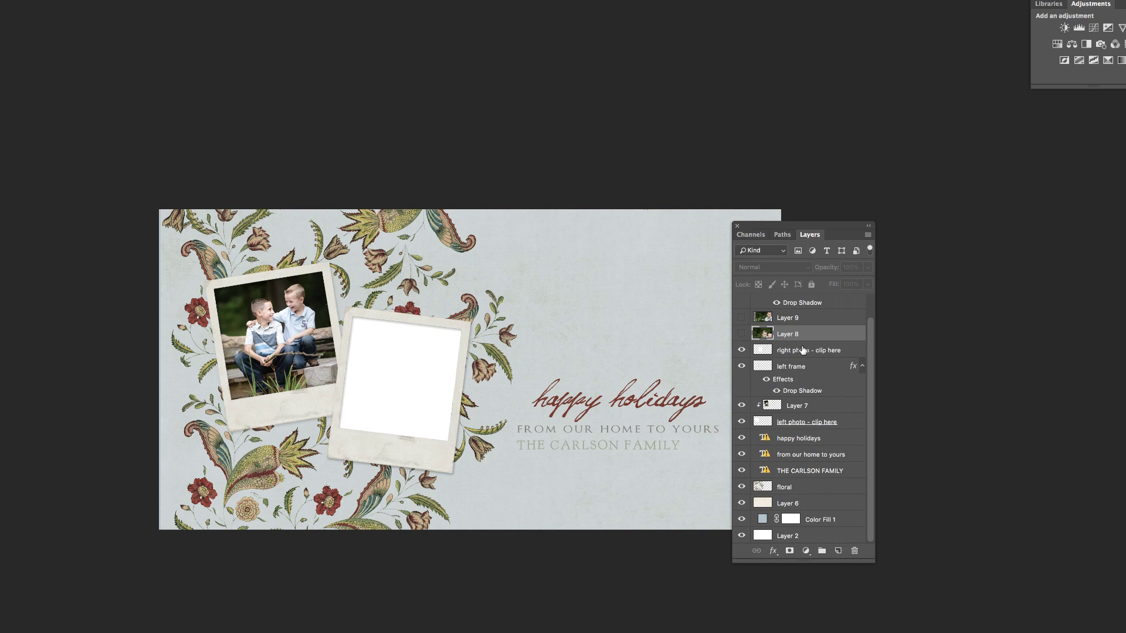
{"action": "key", "text": "super+comma"}
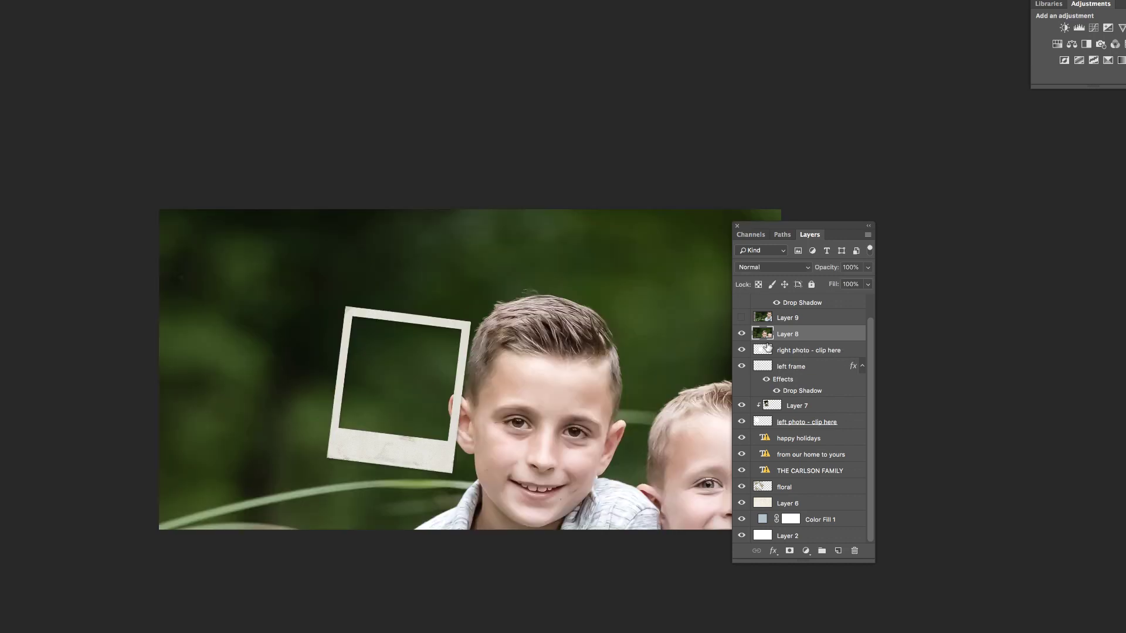
{"action": "left_click", "coordinate": [817, 337], "text": "alt"}
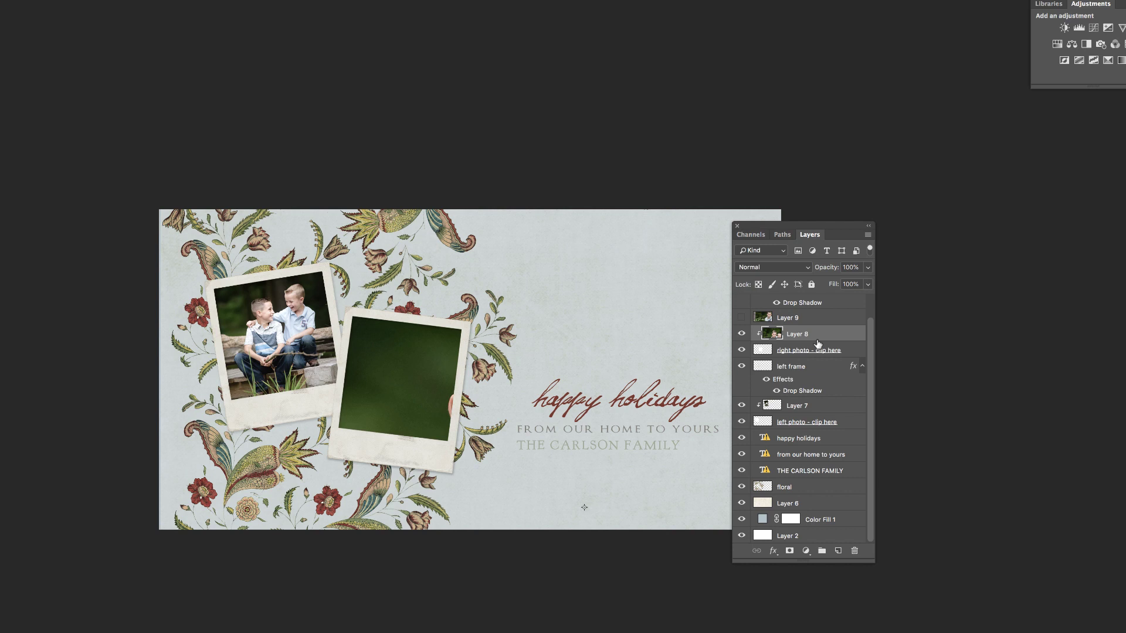
Step: Shrink Layer 8's photo and move it over the right frame
{"action": "key", "text": "super+t"}
{"action": "key", "text": "super+minus"}
{"action": "key", "text": "super+minus"}
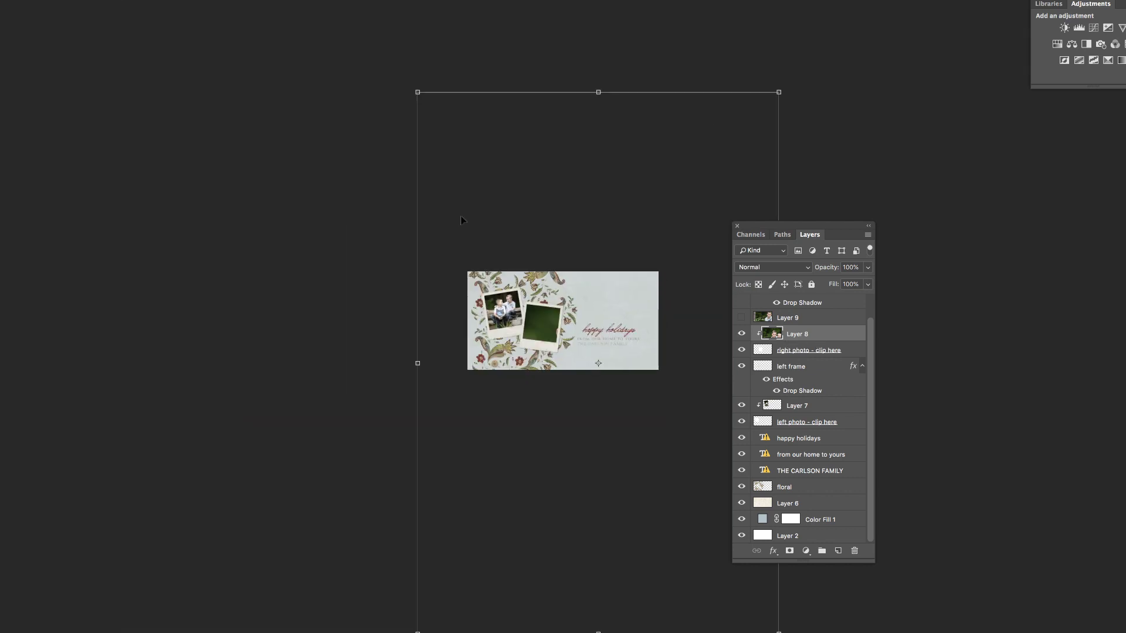
{"action": "left_click_drag", "start_coordinate": [416, 90], "coordinate": [585, 344]}
{"action": "left_click_drag", "start_coordinate": [635, 430], "coordinate": [469, 262]}
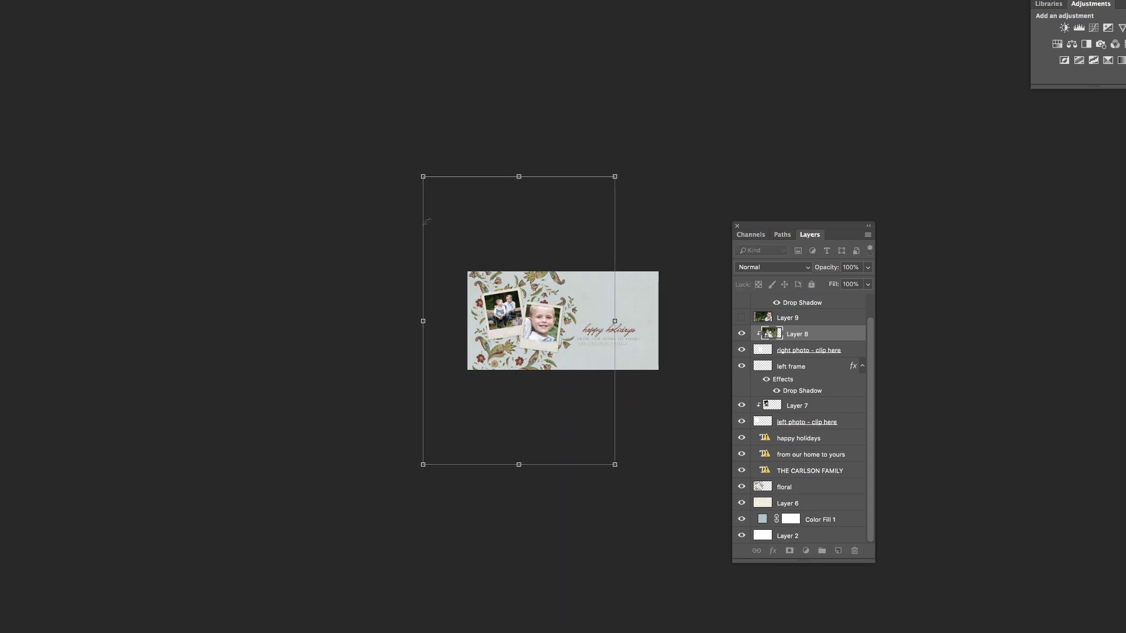
{"action": "left_click_drag", "start_coordinate": [422, 176], "coordinate": [528, 335]}
{"action": "left_click_drag", "start_coordinate": [592, 382], "coordinate": [560, 306]}
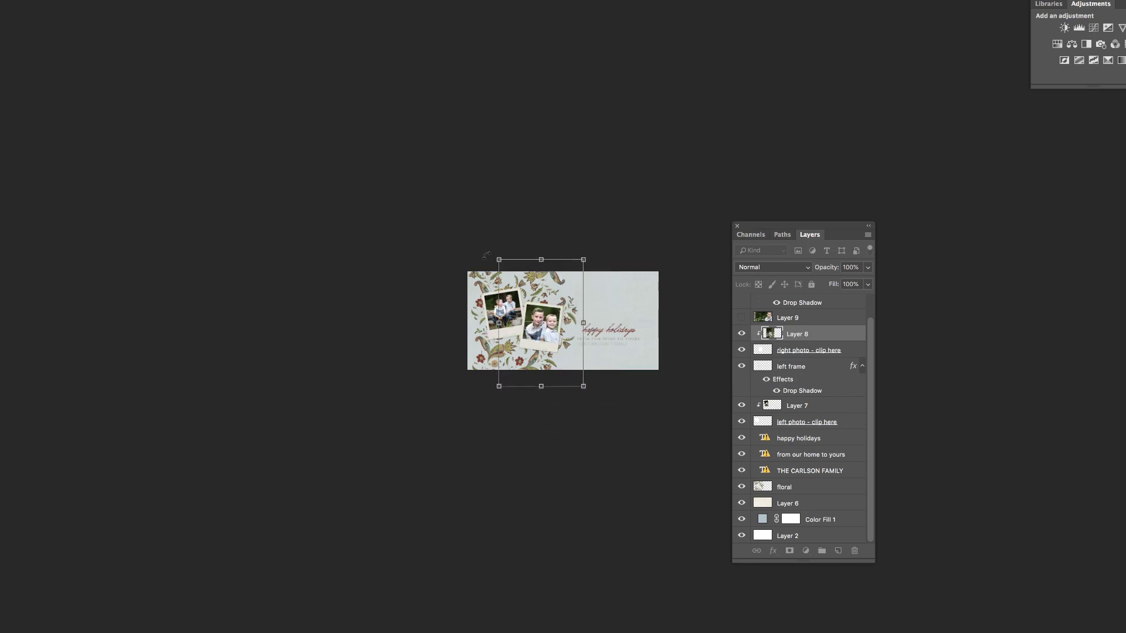
{"action": "left_click_drag", "start_coordinate": [499, 260], "coordinate": [525, 300]}
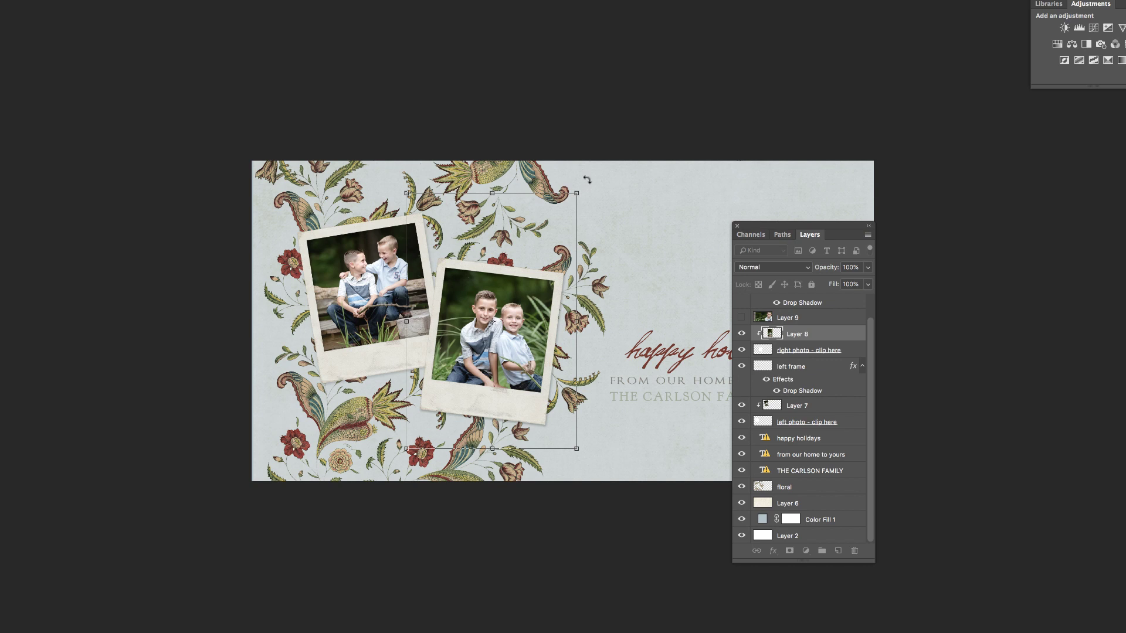
Step: Tilt the photo about 11° clockwise, position it in the frame and apply
{"action": "left_click_drag", "start_coordinate": [586, 181], "coordinate": [587, 181]}
{"action": "left_click_drag", "start_coordinate": [587, 181], "coordinate": [612, 197]}
{"action": "left_click_drag", "start_coordinate": [484, 356], "coordinate": [484, 350]}
{"action": "key", "text": "Return"}
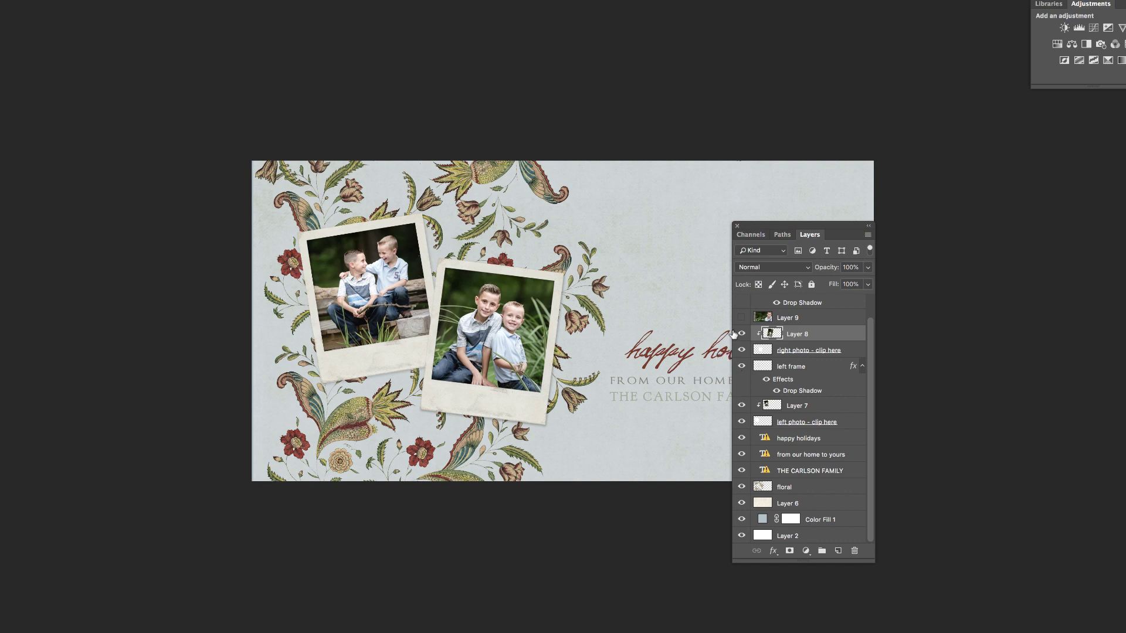
Step: Hide Layer 8, show Layer 9 and drag it below Layer 8 into the right frame's clipping group
{"action": "left_click", "coordinate": [742, 317]}
{"action": "left_click", "coordinate": [741, 334]}
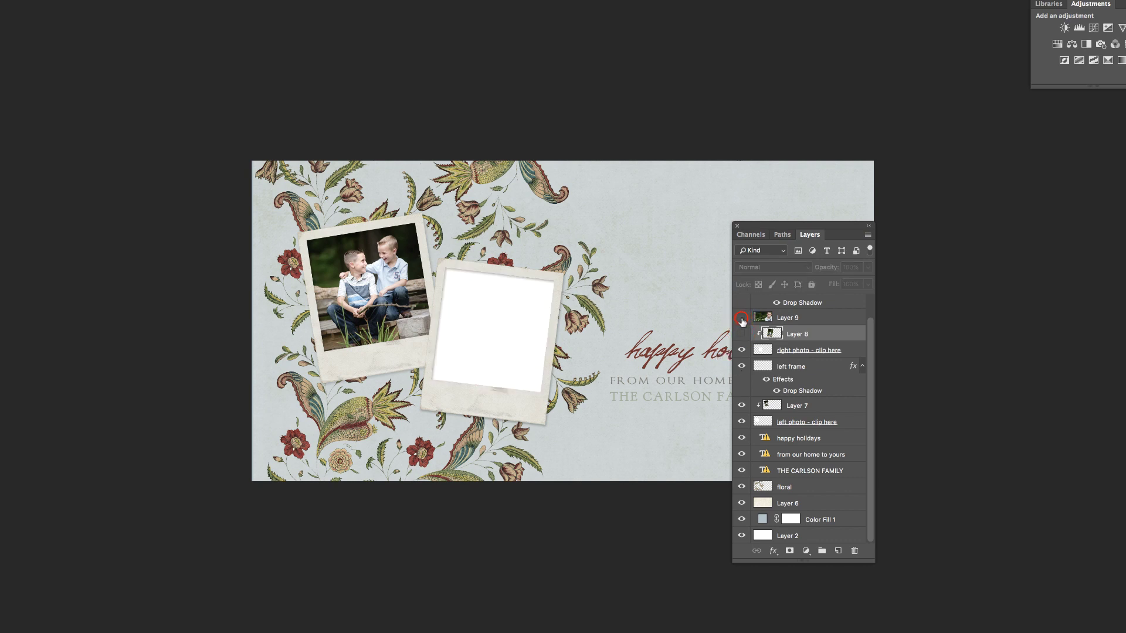
{"action": "left_click", "coordinate": [742, 318]}
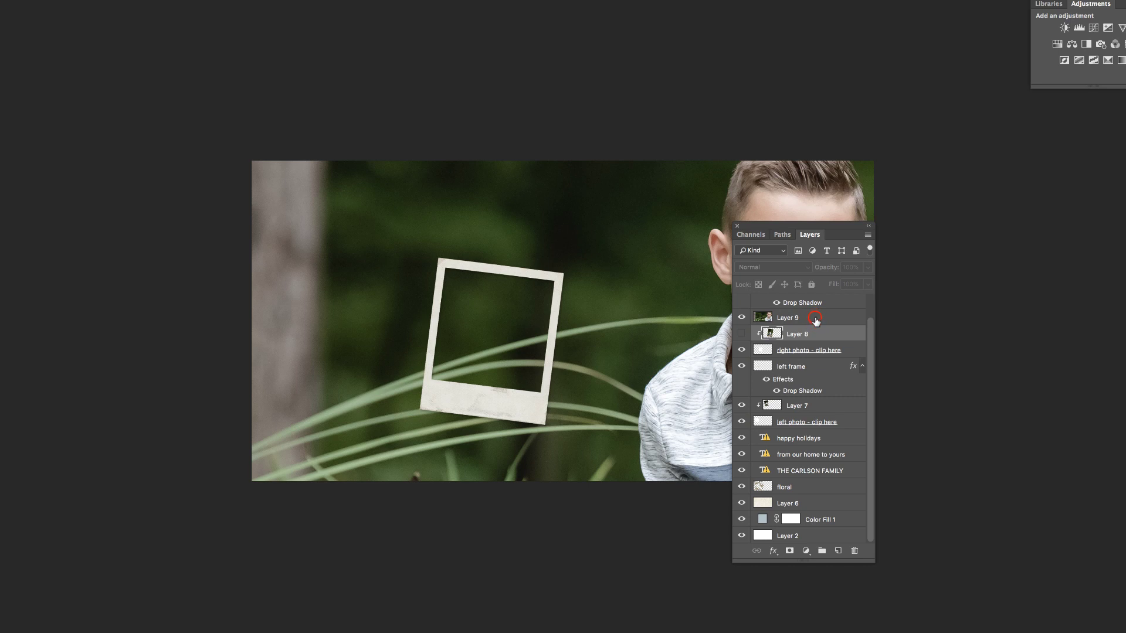
{"action": "left_click_drag", "start_coordinate": [817, 321], "coordinate": [815, 347]}
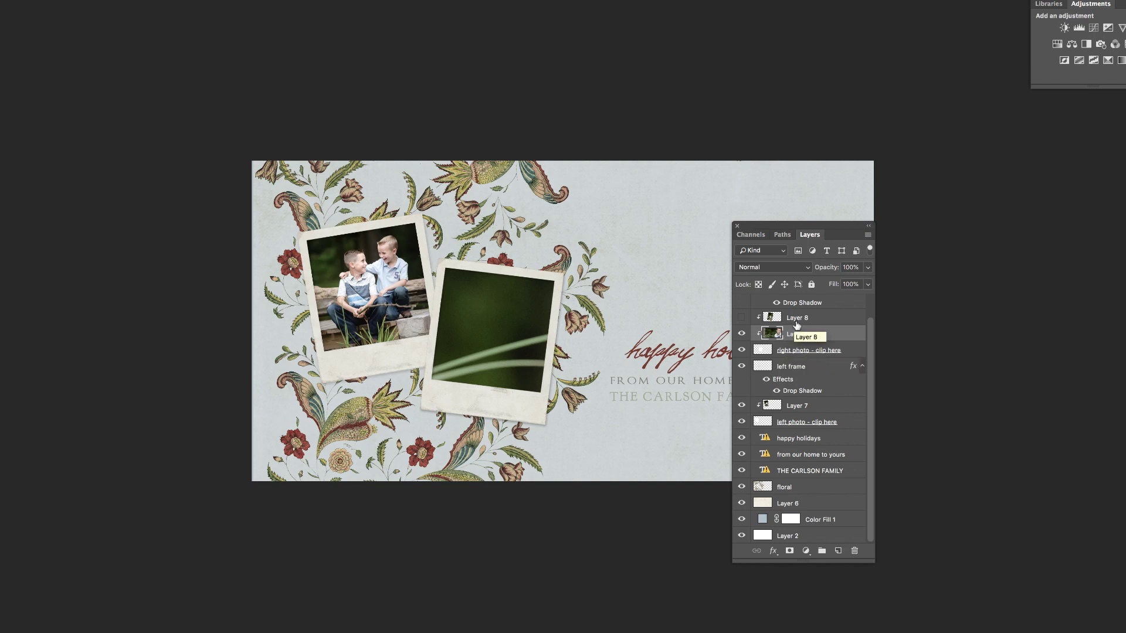
{"action": "left_click", "coordinate": [741, 318]}
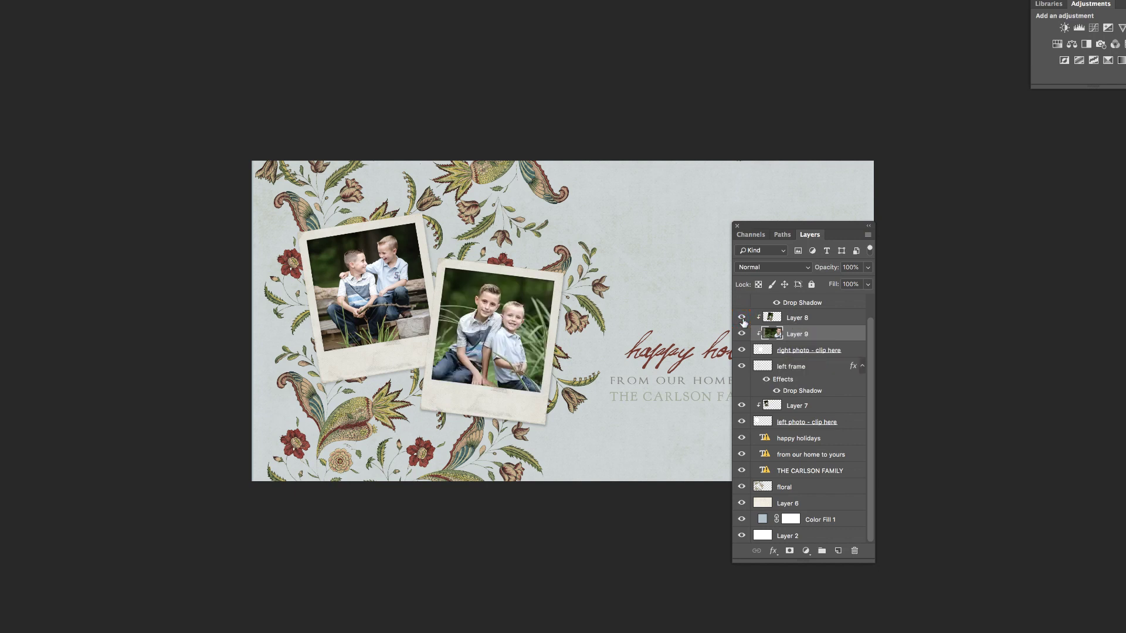
{"action": "left_click", "coordinate": [741, 319]}
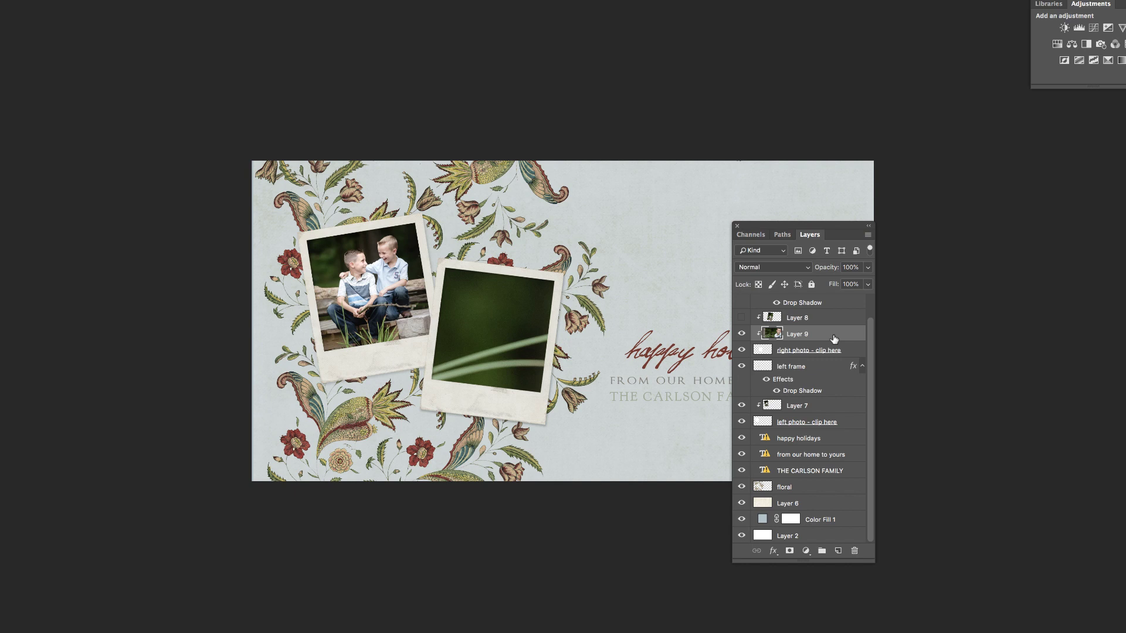
Step: Shrink Layer 9's photo, move it over the right frame and tilt it slightly clockwise
{"action": "key", "text": "ctrl+t"}
{"action": "key", "text": "ctrl+0"}
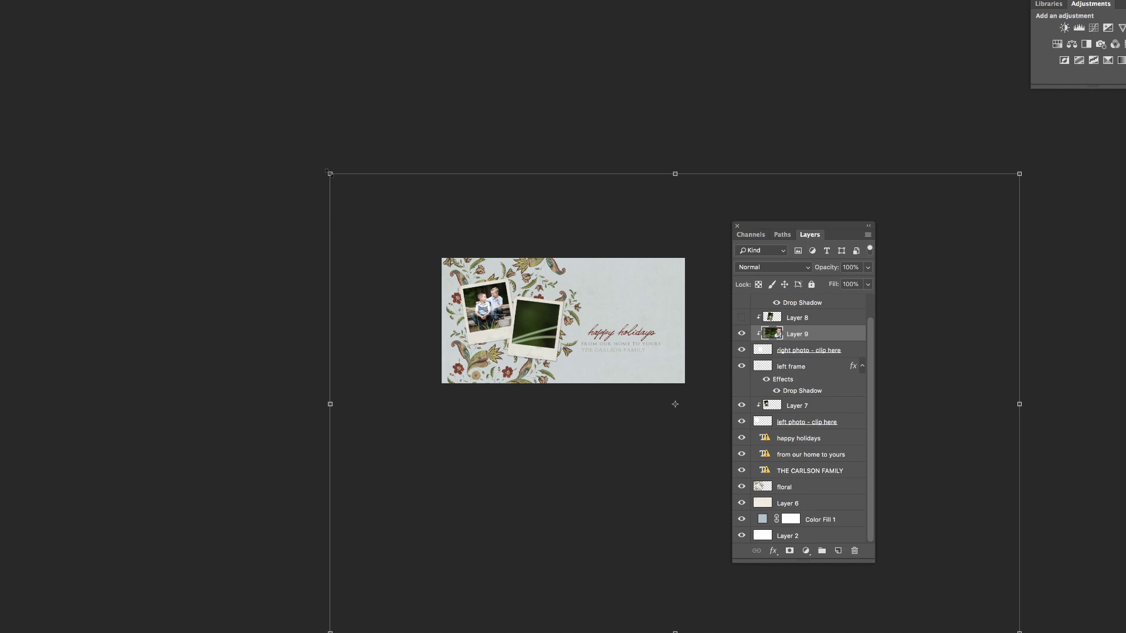
{"action": "left_click_drag", "start_coordinate": [327, 172], "coordinate": [658, 392]}
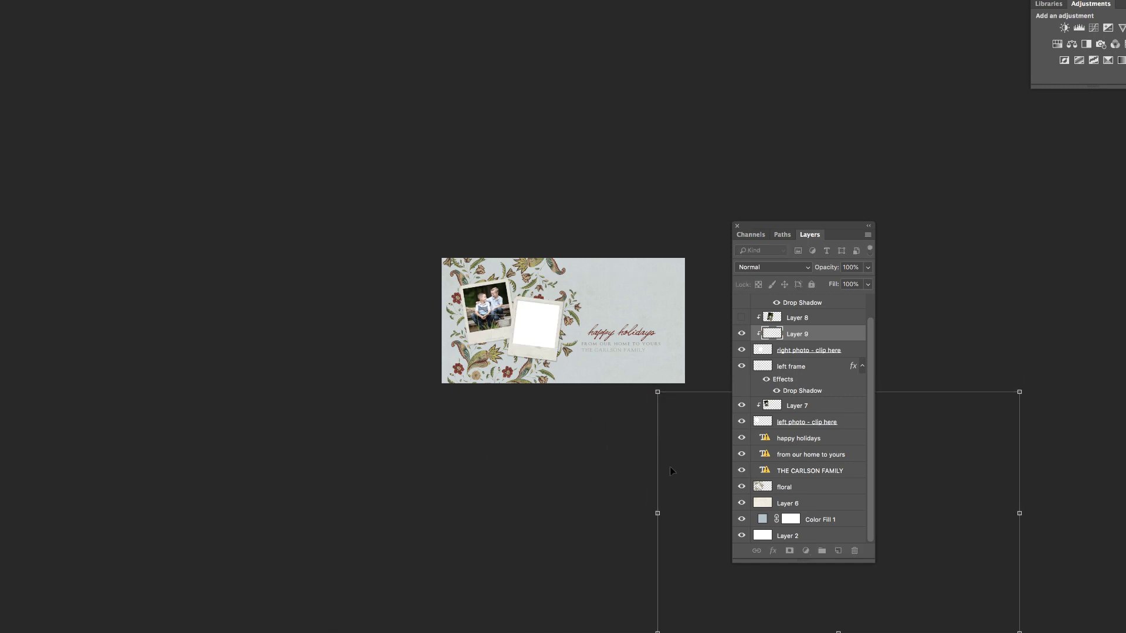
{"action": "left_click_drag", "start_coordinate": [664, 463], "coordinate": [473, 296]}
{"action": "left_click", "coordinate": [617, 285]}
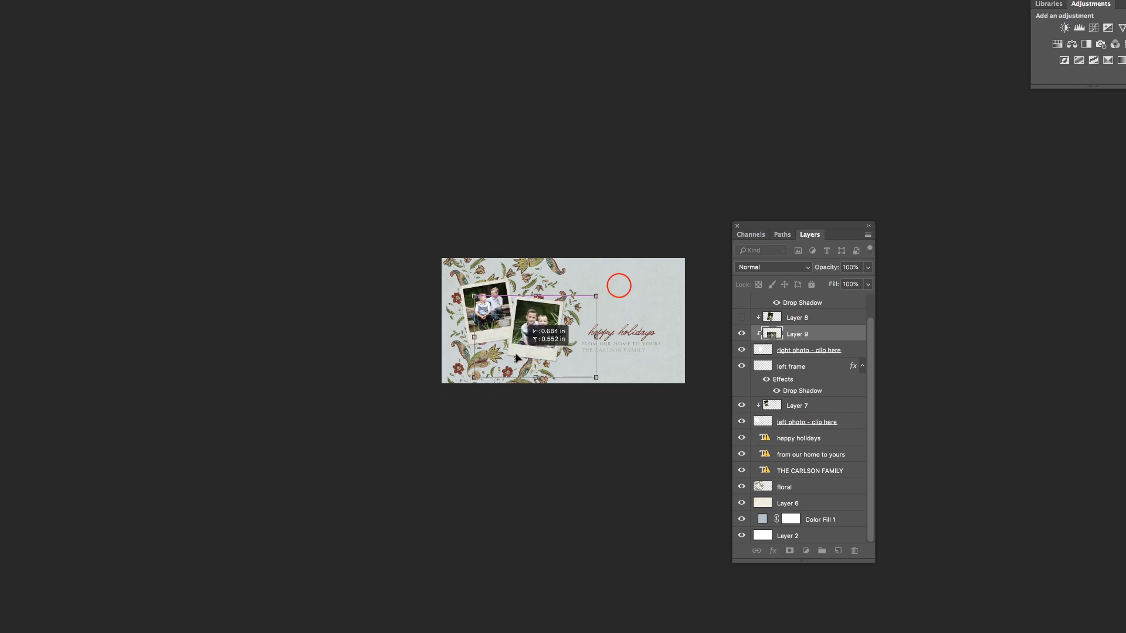
{"action": "left_click_drag", "start_coordinate": [619, 286], "coordinate": [622, 297]}
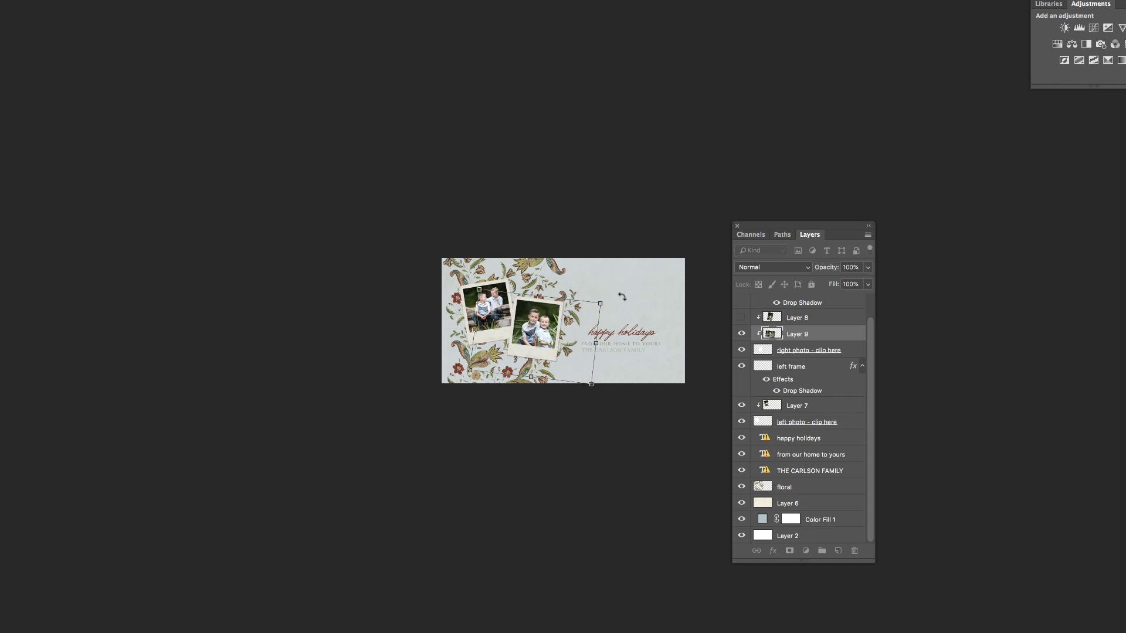
Step: Shrink the photo a bit more to frame the boys, then apply the transform
{"action": "key", "text": "ctrl+plus"}
{"action": "key", "text": "ctrl+plus"}
{"action": "key", "text": "ctrl+plus"}
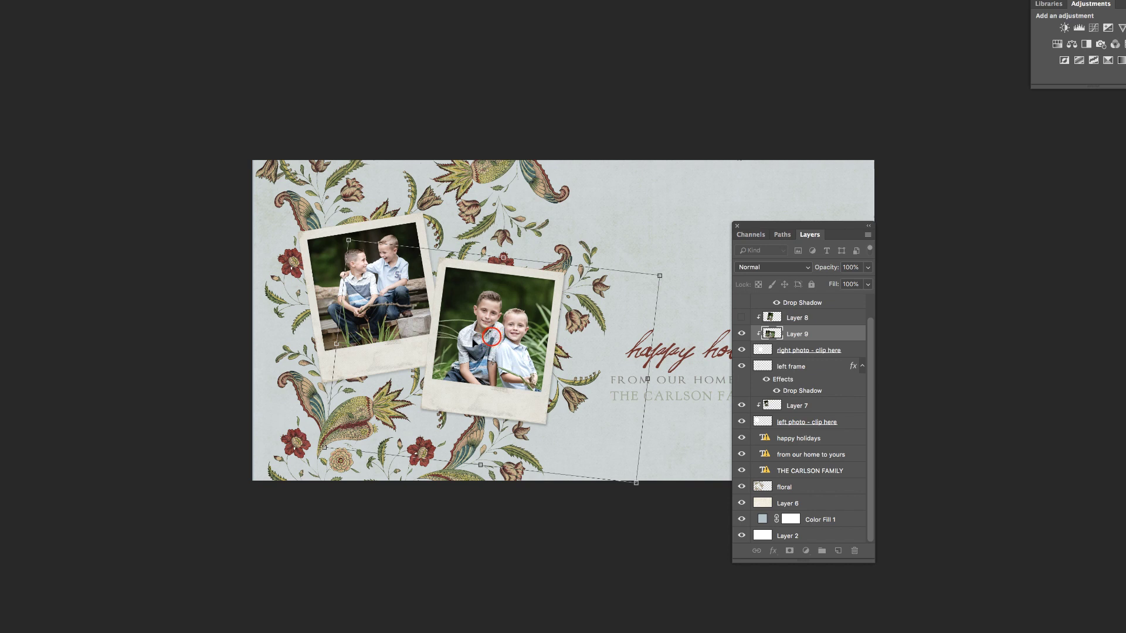
{"action": "left_click_drag", "start_coordinate": [491, 337], "coordinate": [486, 324]}
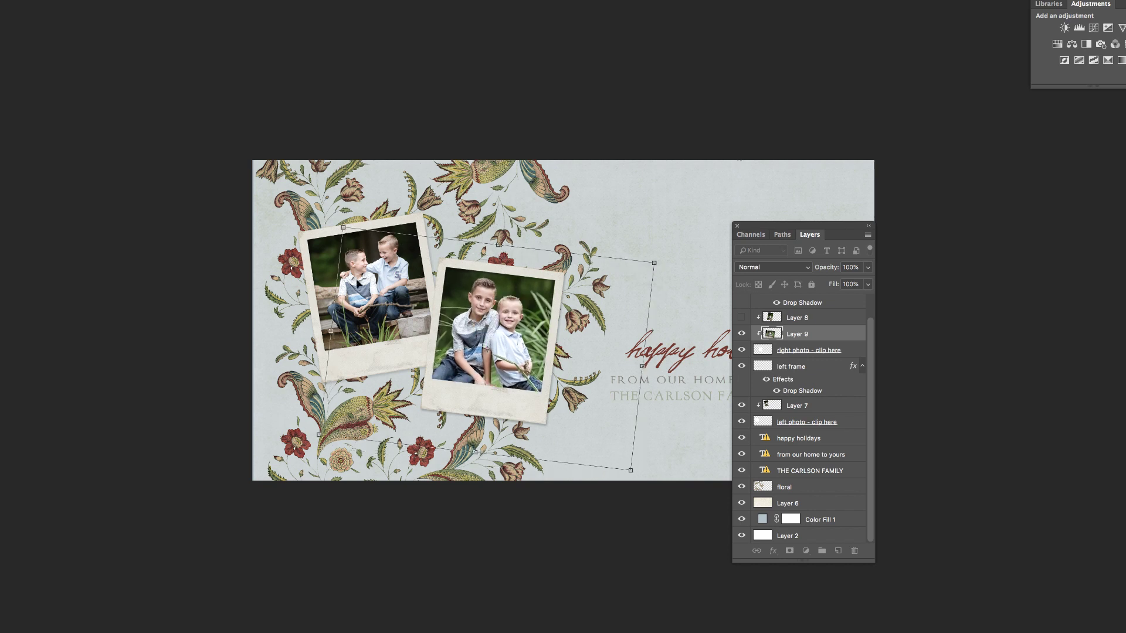
{"action": "left_click_drag", "start_coordinate": [343, 227], "coordinate": [397, 273]}
{"action": "left_click_drag", "start_coordinate": [460, 336], "coordinate": [441, 306]}
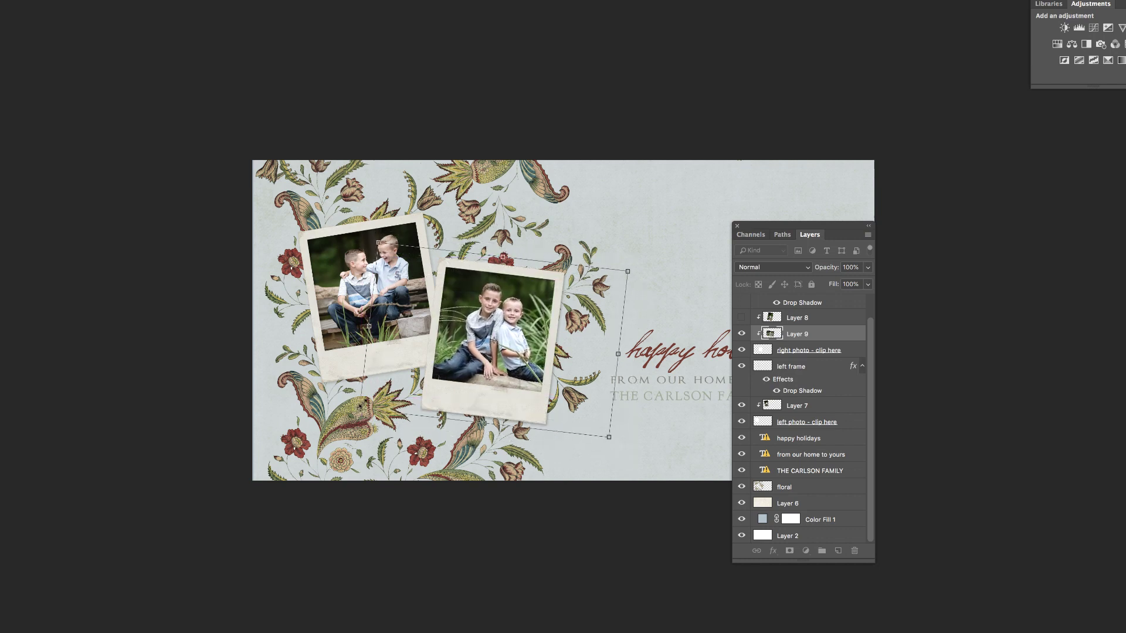
{"action": "left_click_drag", "start_coordinate": [360, 404], "coordinate": [441, 360]}
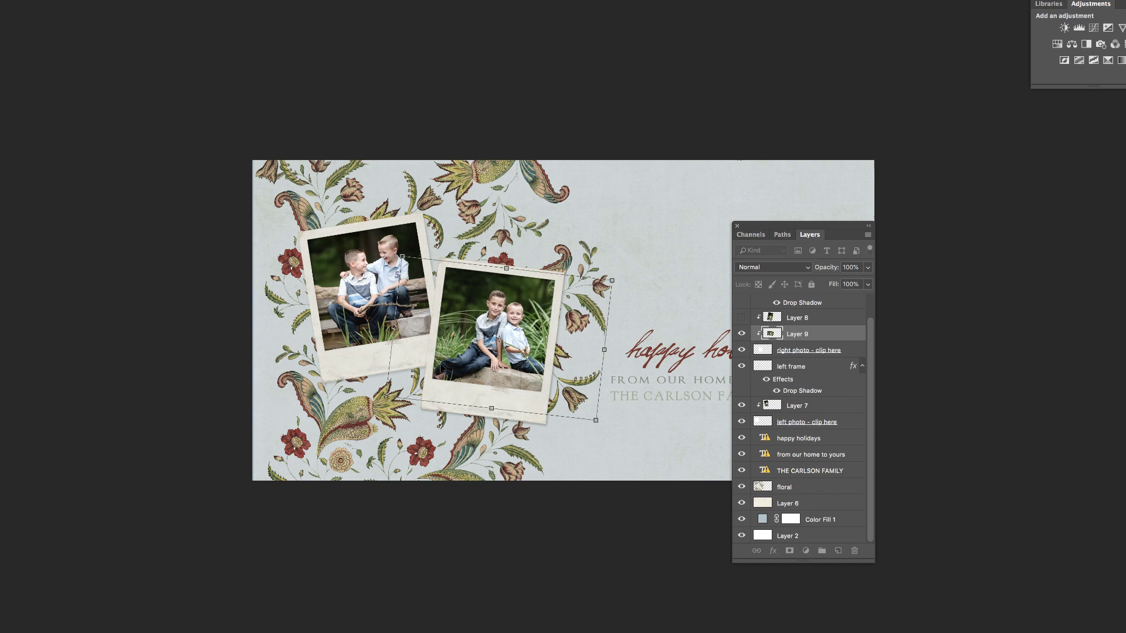
{"action": "key", "text": "Return"}
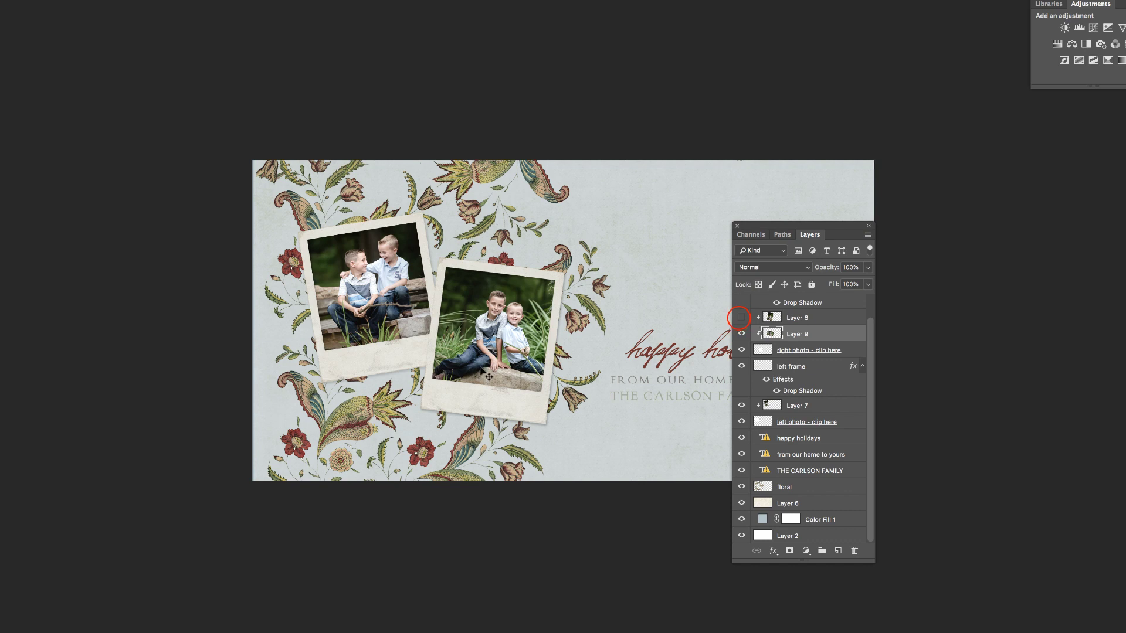
{"action": "left_click", "coordinate": [742, 318]}
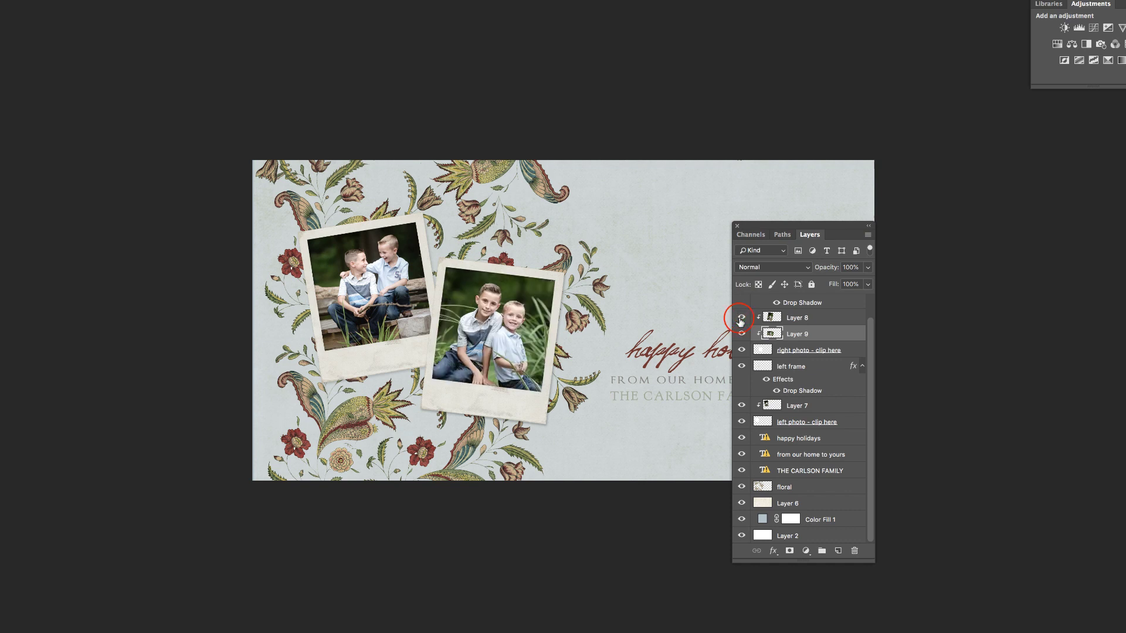
{"action": "left_click", "coordinate": [741, 318]}
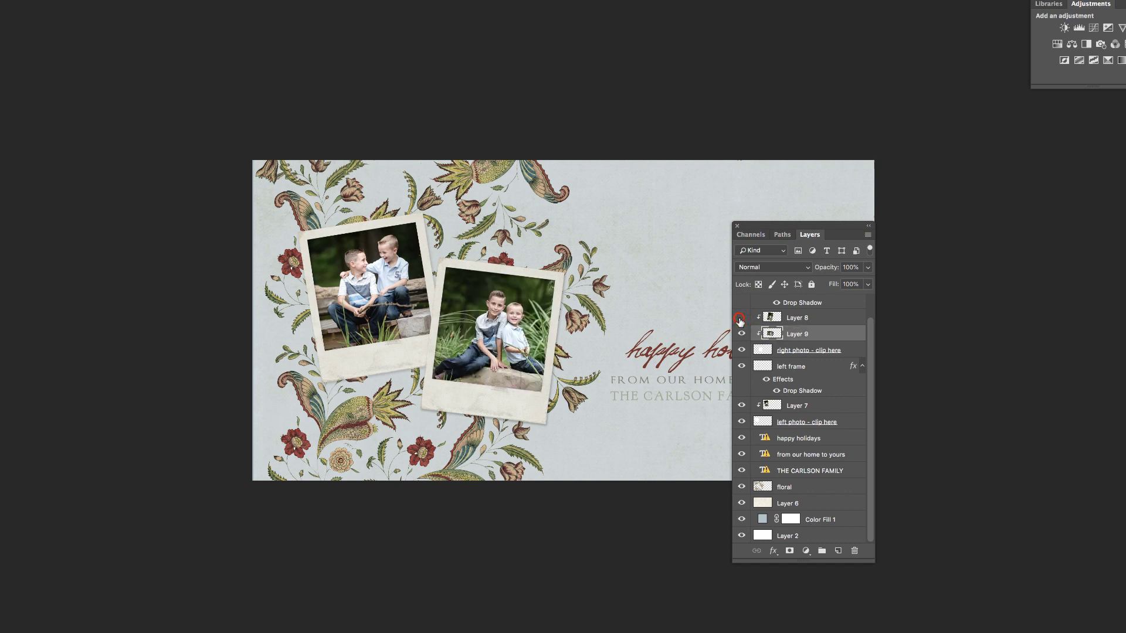
{"action": "left_click", "coordinate": [740, 319]}
{"action": "left_click", "coordinate": [741, 318]}
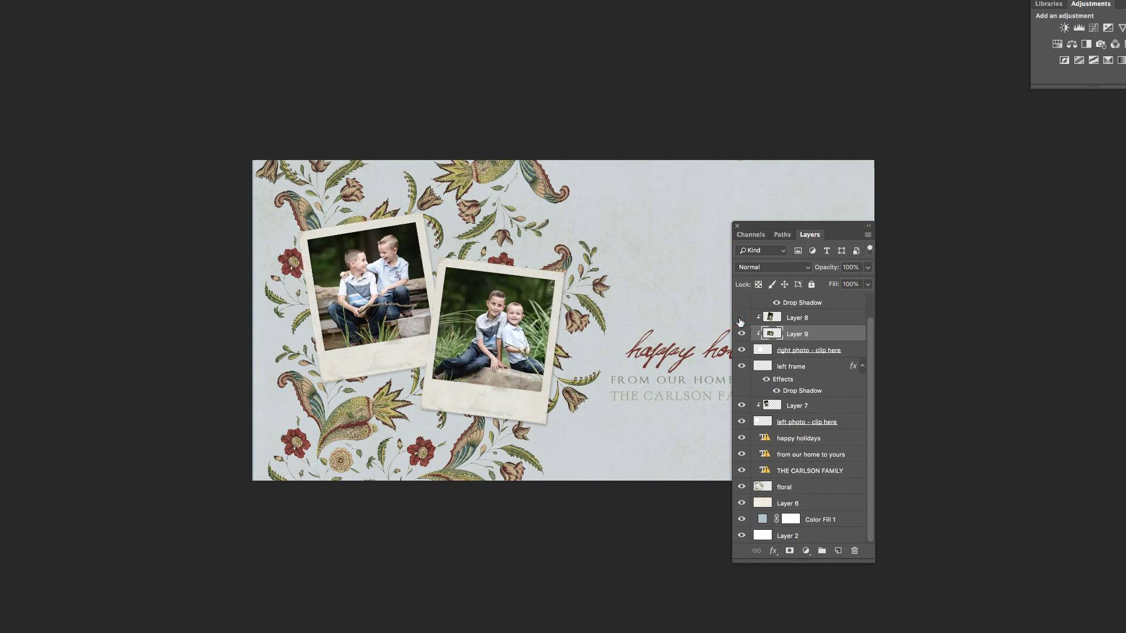